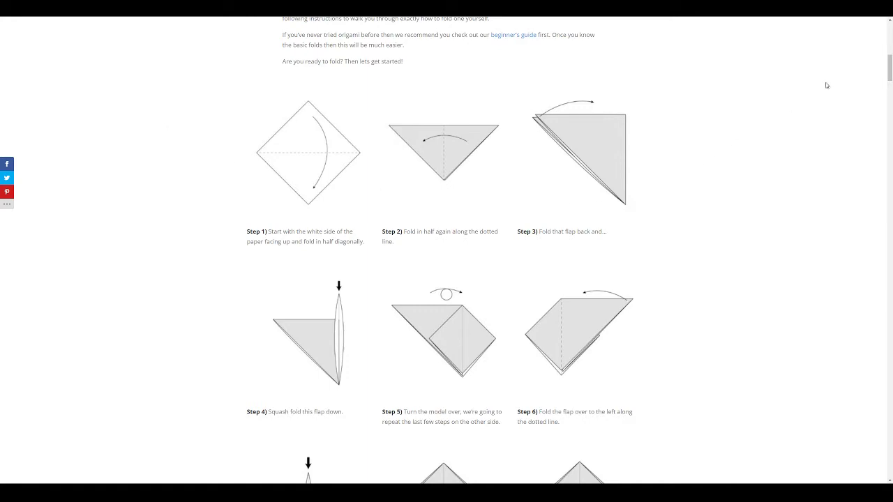
- Scroll the origami.me crane instructions down to the illustrated folding diagrams
left_click_drag(890, 66, 866, 65)
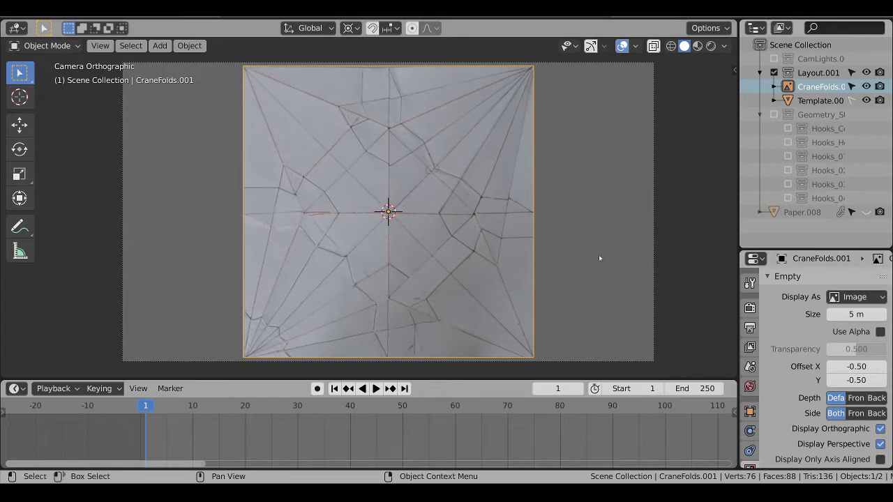
- Enable Use Alpha on the reference image, preview materials, then return to Solid shading
left_click(880, 332)
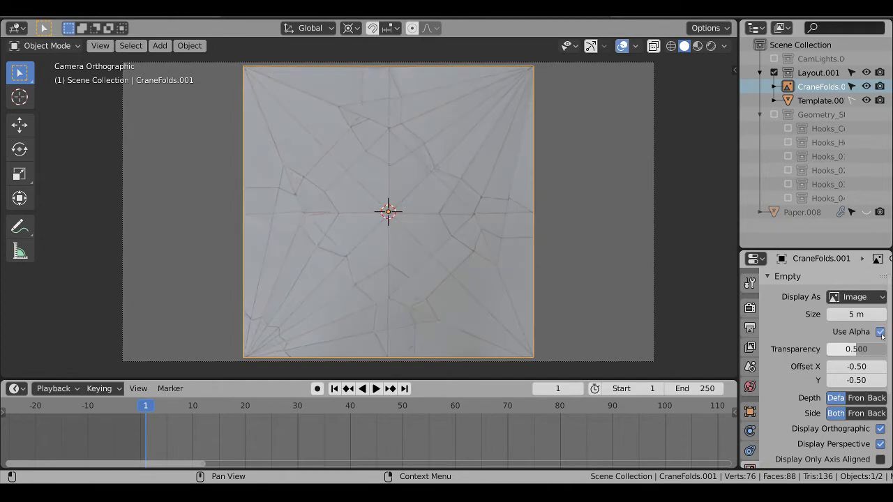
key("z")
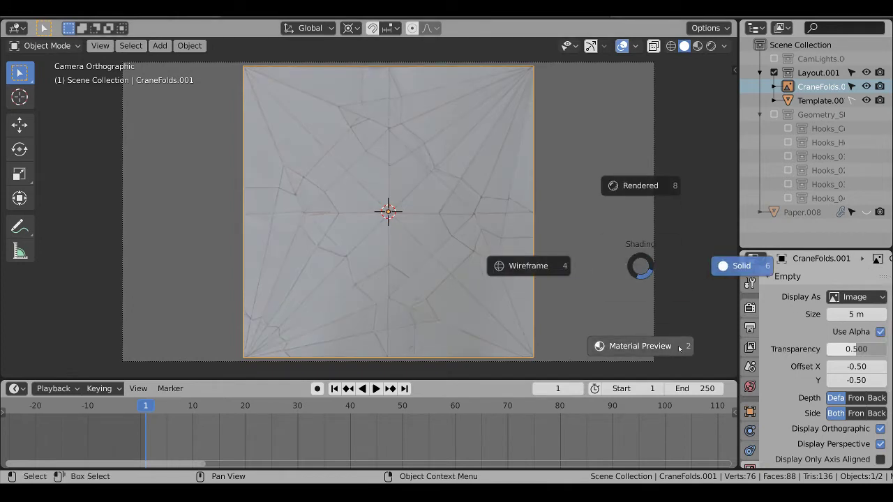
left_click(650, 274)
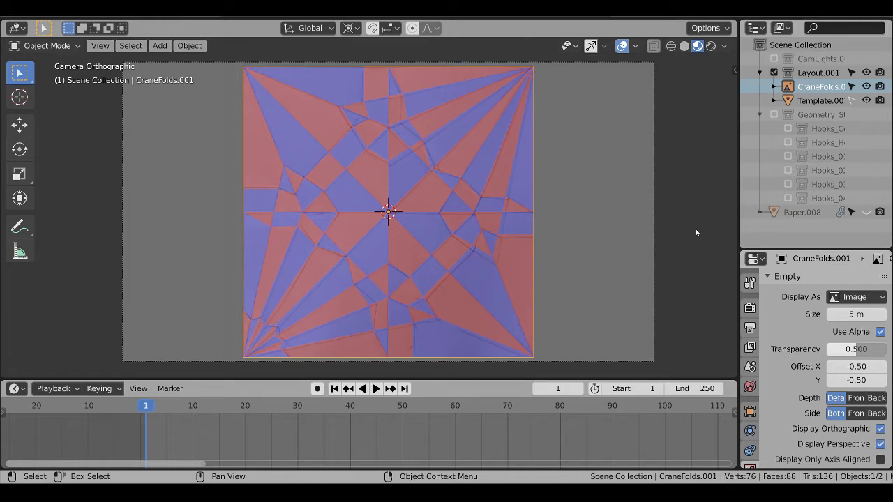
key("z")
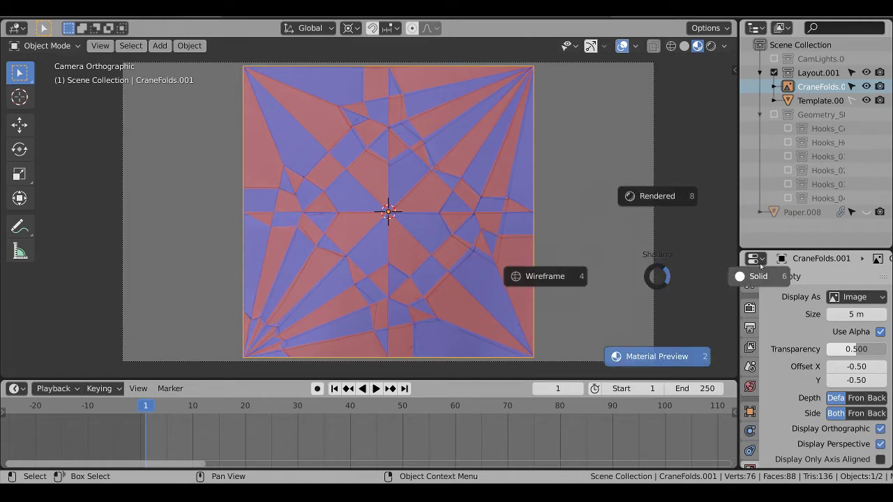
left_click(739, 275)
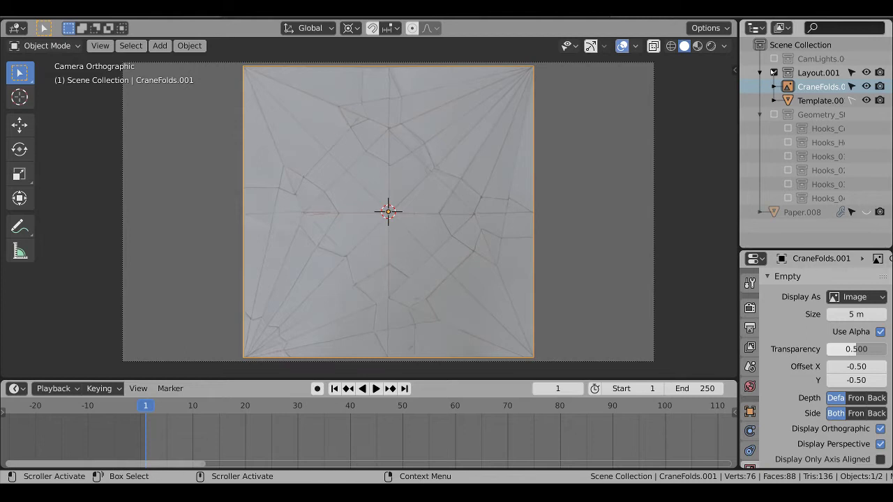
- Exclude Layout.001, unhide Paper.008, and open it in Edit Mode from the top view
left_click(774, 73)
left_click(866, 184)
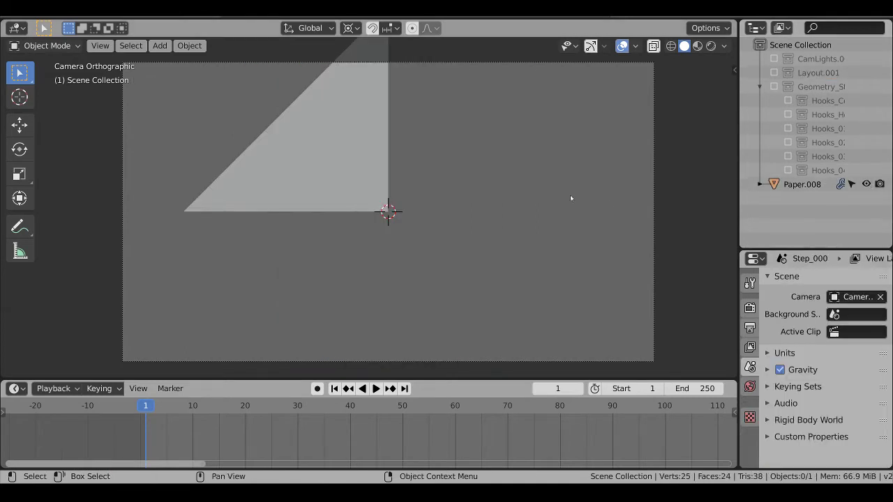
key("KP_0")
middle_click_drag(373, 146, 404, 229, "shift")
scroll(431, 223, "up", 2)
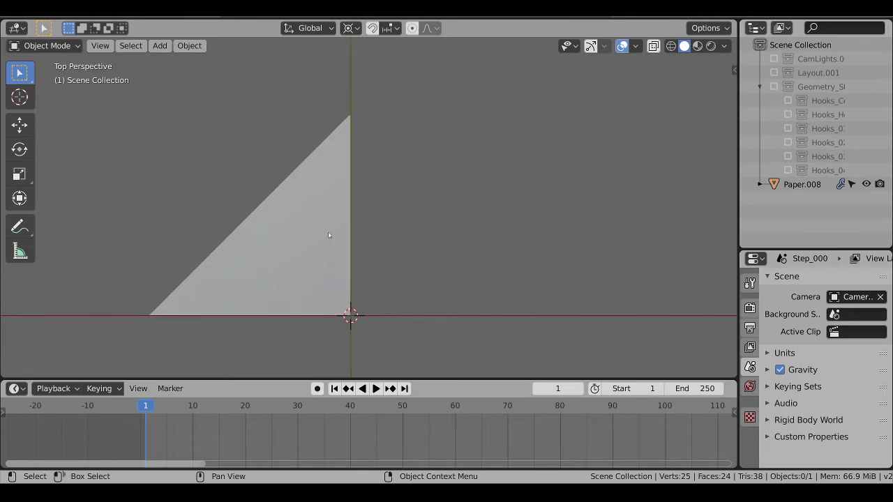
left_click(317, 233)
middle_click_drag(317, 233, 405, 240, "shift")
key("Tab")
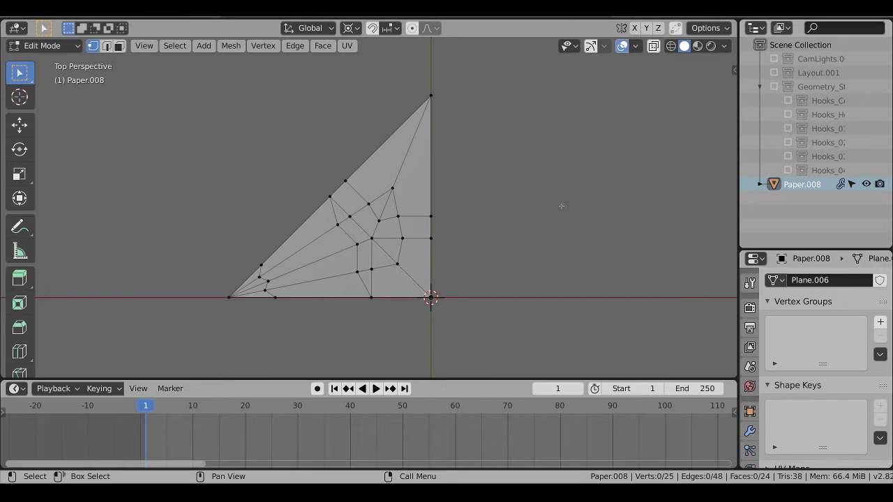
- Include the Geometry hooks collection, inspect a hook empty, and re-enter Edit Mode on Paper.008
key("Tab")
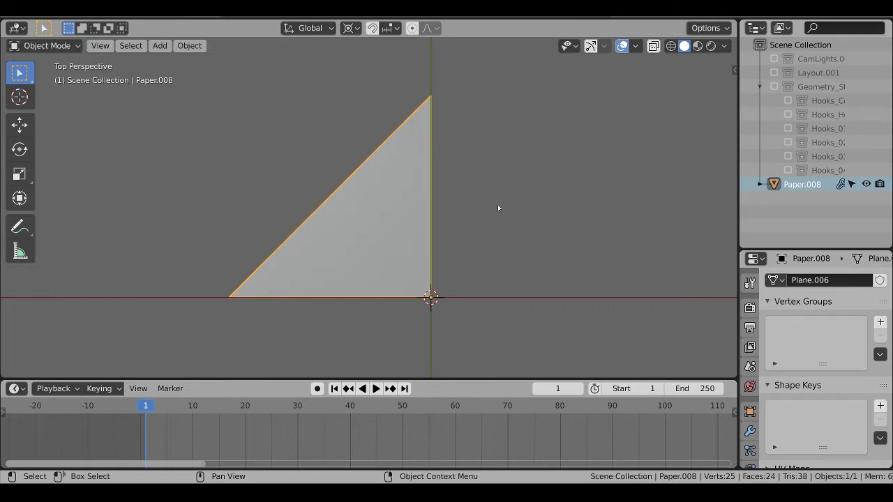
left_click(774, 86)
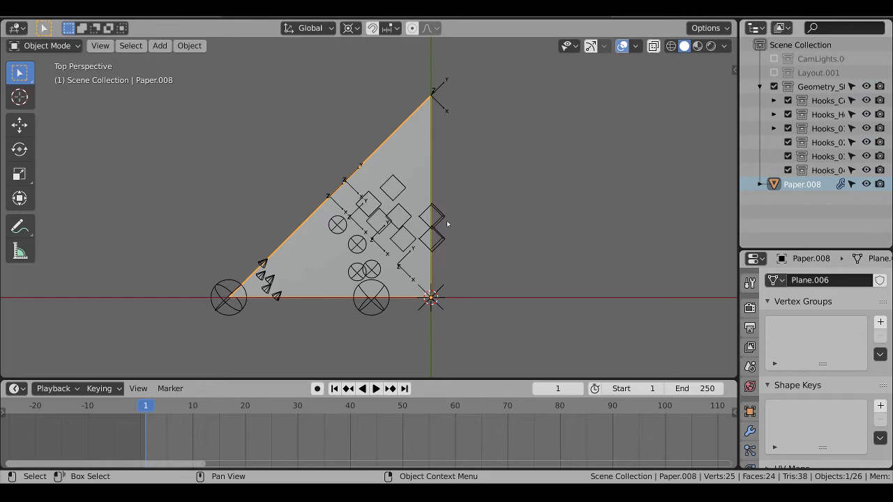
middle_click_drag(391, 319, 352, 242)
scroll(352, 244, "up", 4)
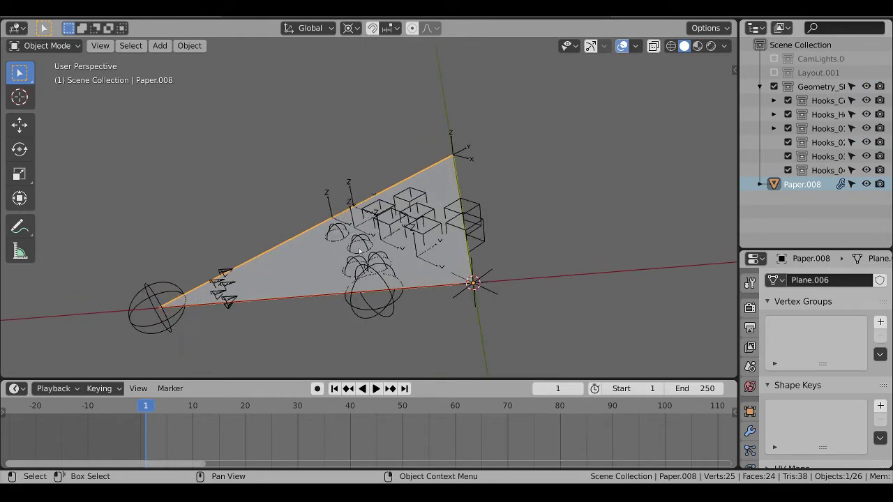
left_click(377, 200)
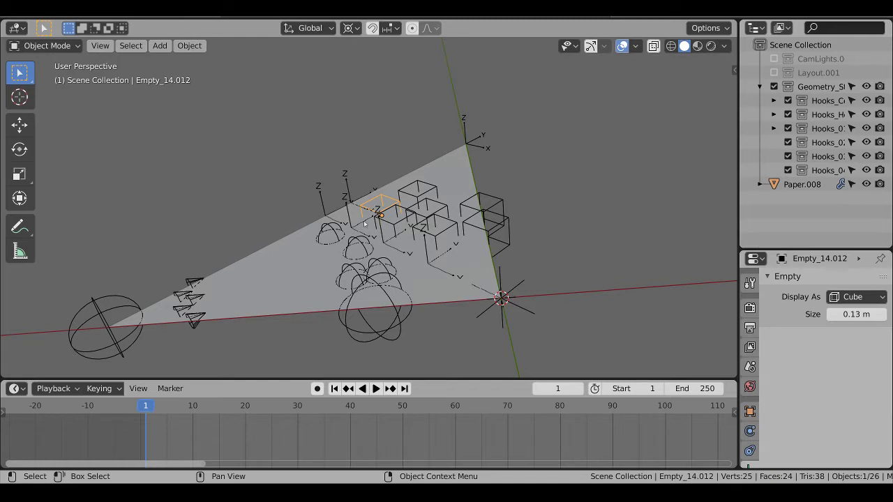
left_click(324, 252)
key("Tab")
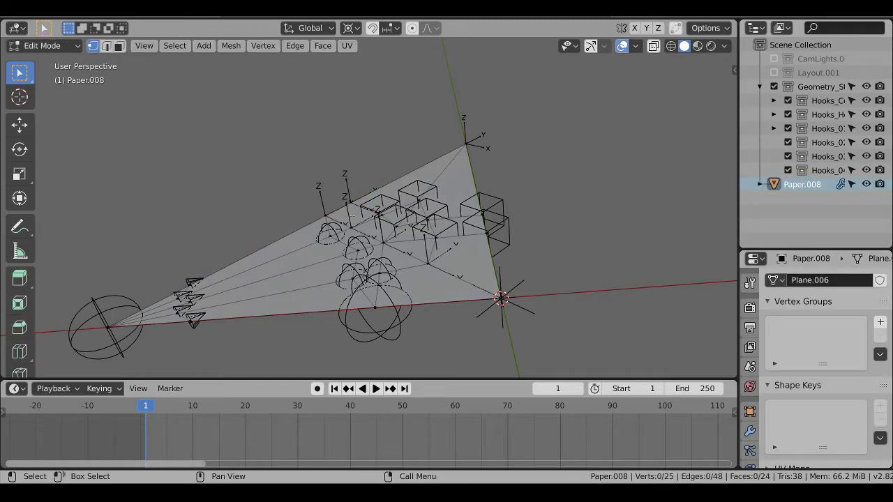
middle_click_drag(324, 252, 419, 175)
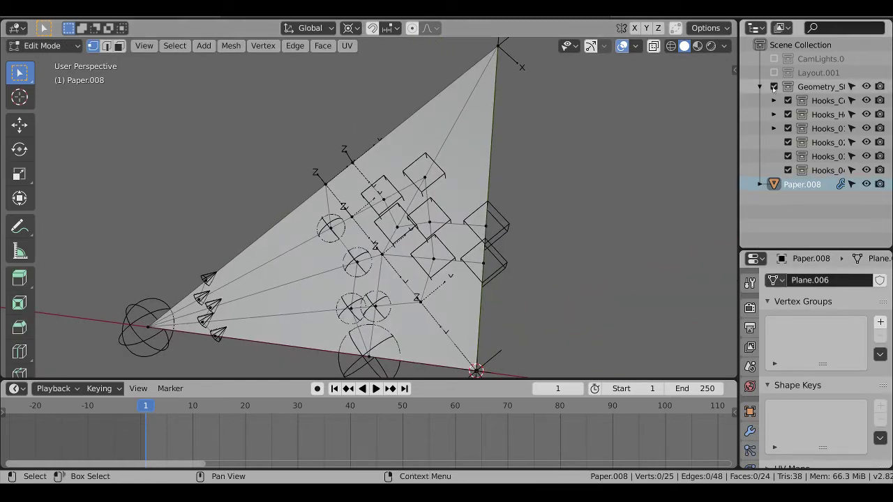
- Exclude the Geometry hooks collection and return to the top view of the triangle
left_click(773, 86)
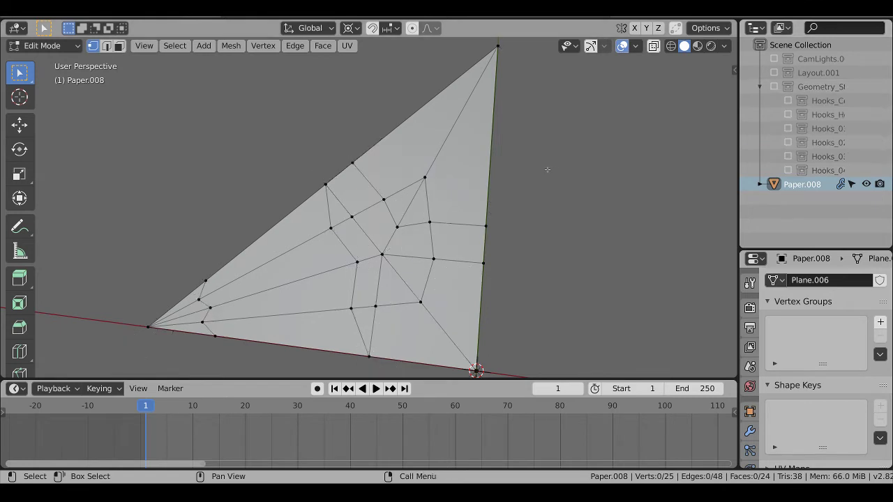
key("KP_7")
scroll(548, 167, "down", 2)
middle_click_drag(475, 191, 355, 196, "shift")
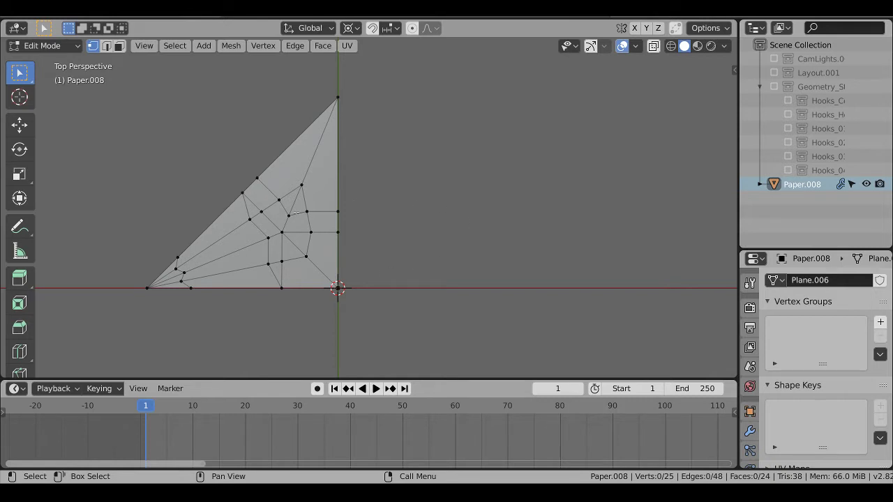
- Duplicate the whole triangle in place and mirror the copy along X
key("a")
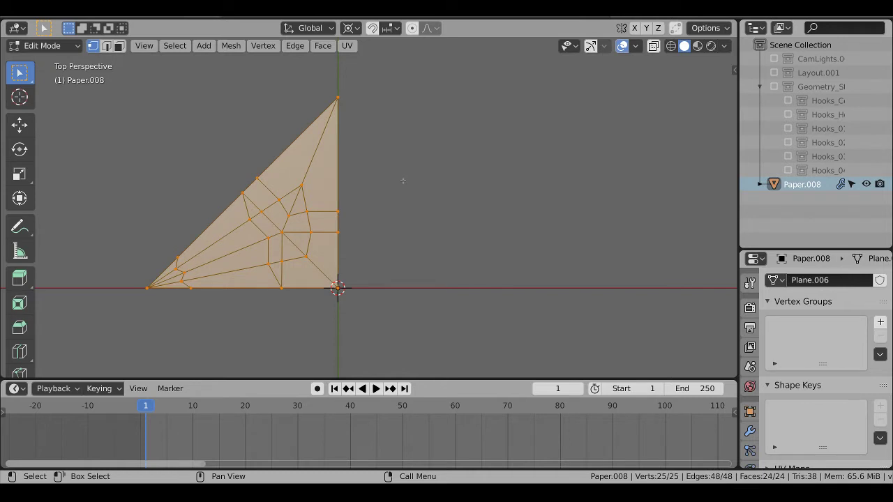
key("shift+d")
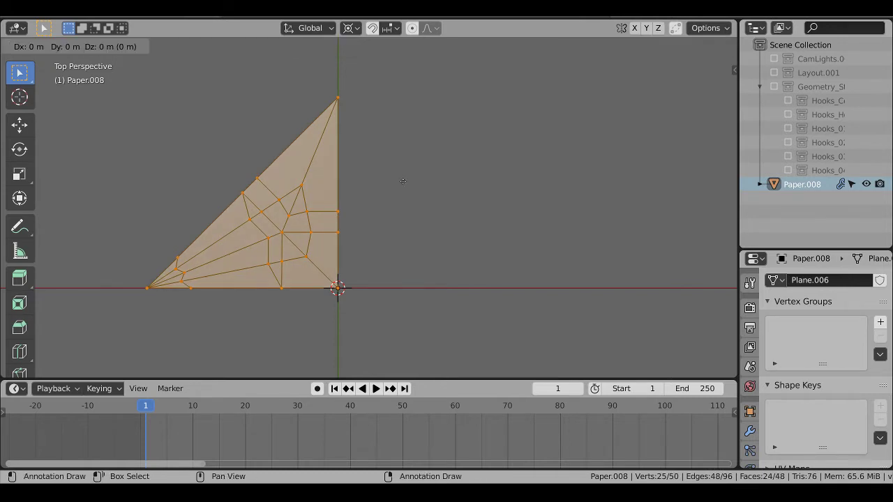
right_click(403, 181)
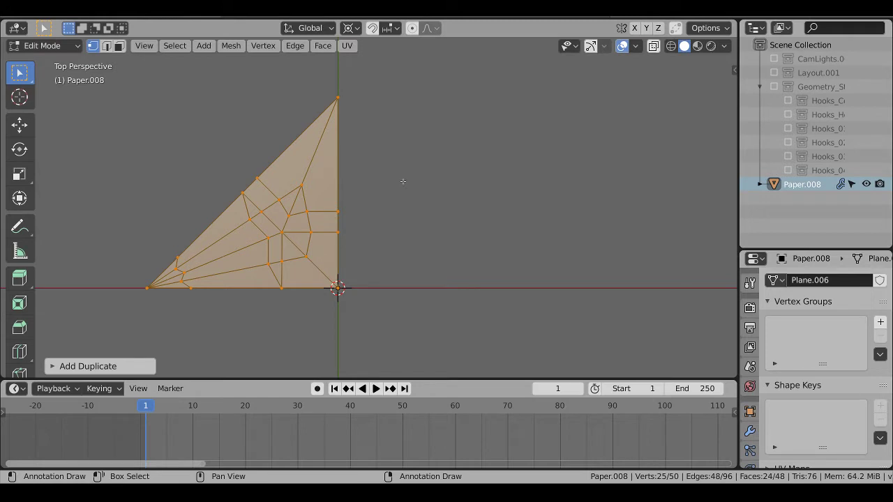
key("ctrl+m")
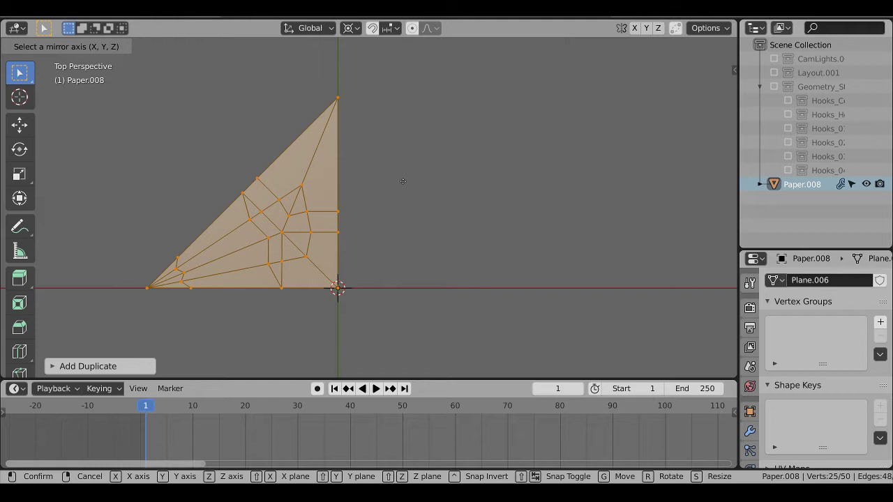
key("x")
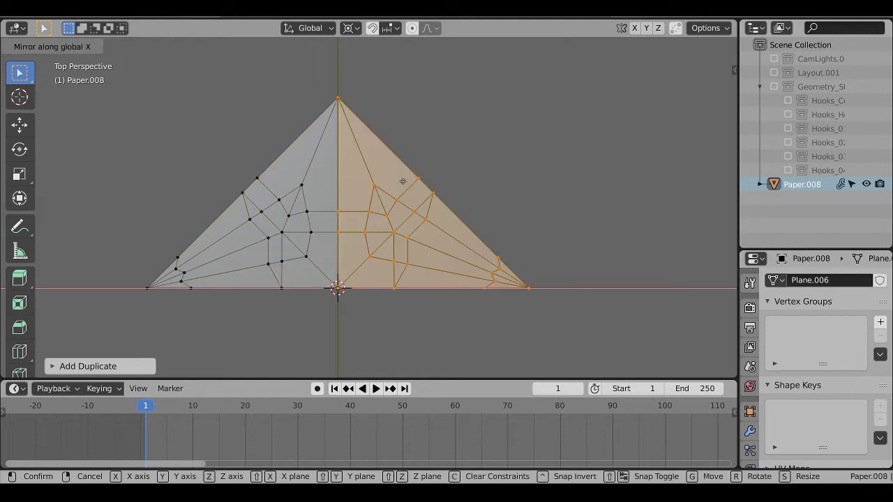
left_click(402, 181)
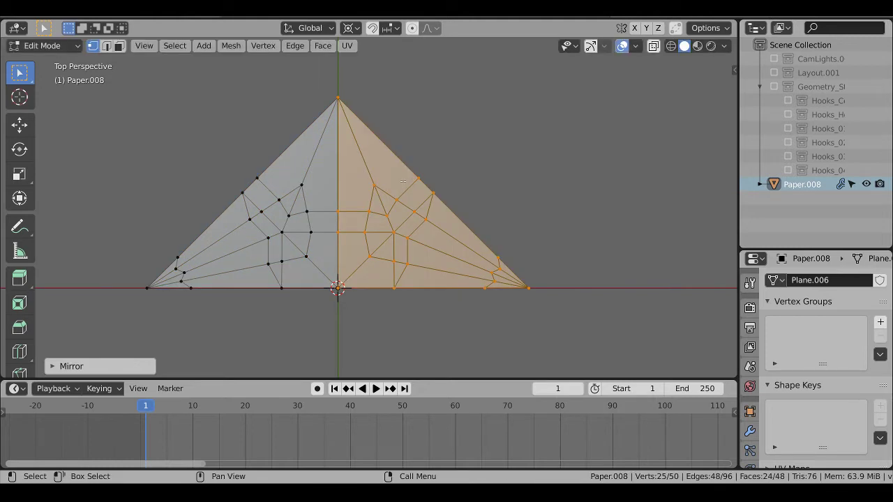
- Duplicate both halves and mirror the copy along Y to complete the square, then select all
key("a")
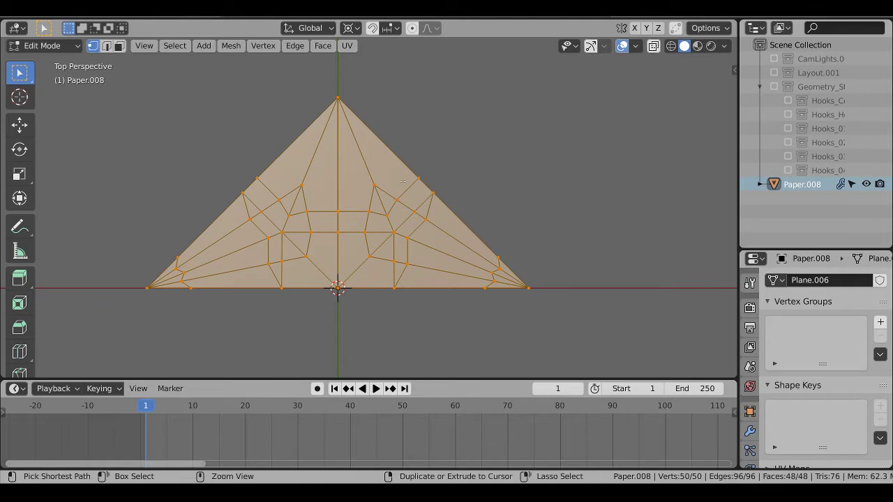
key("shift+d")
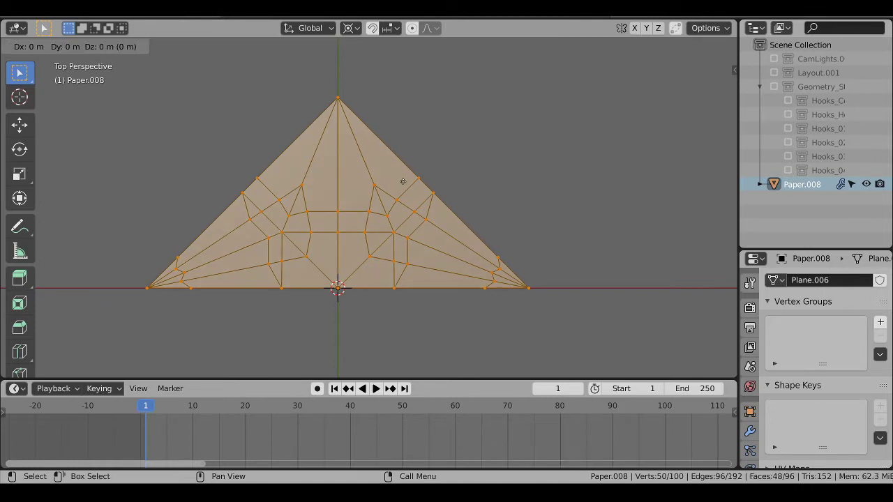
key("Escape")
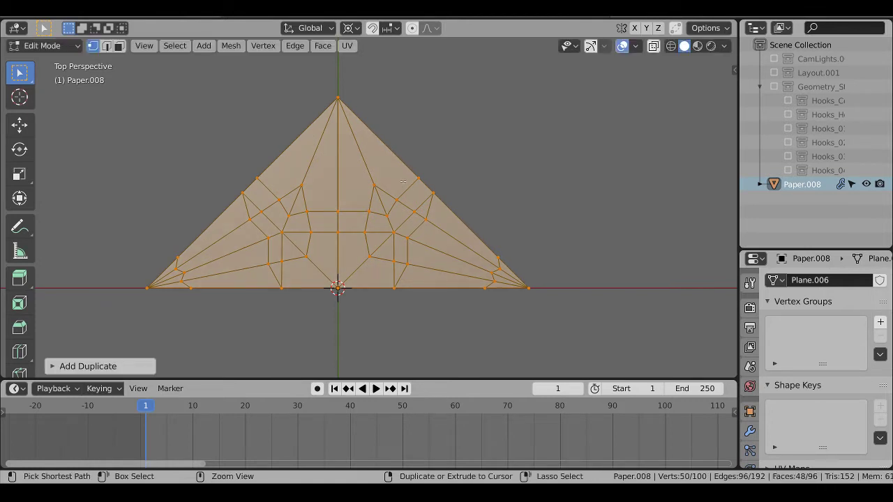
key("ctrl+m")
key("y")
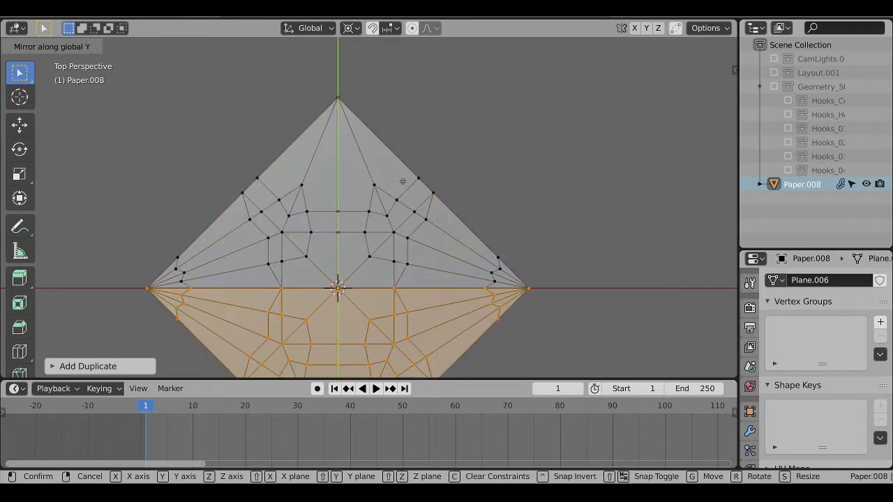
key("Return")
middle_click_drag(429, 245, 480, 173, "shift")
key("a")
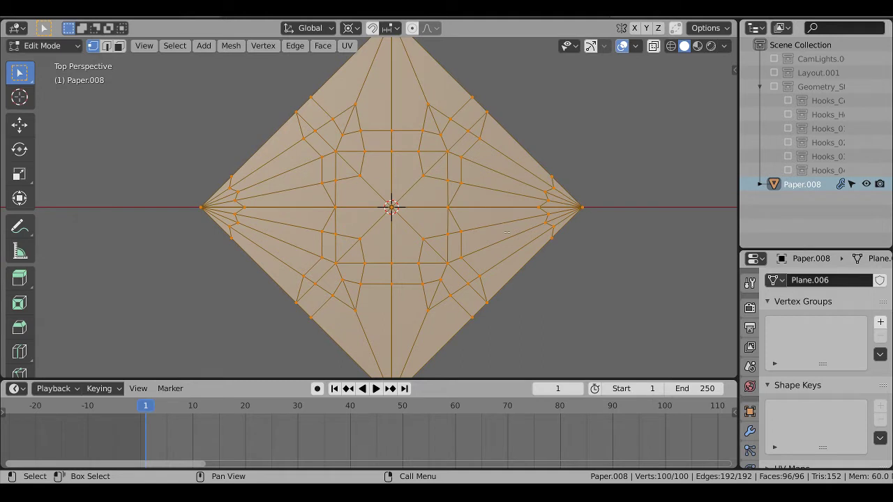
- Merge the doubled vertices by distance and dissolve the edge loop near the right tip
key("alt+m")
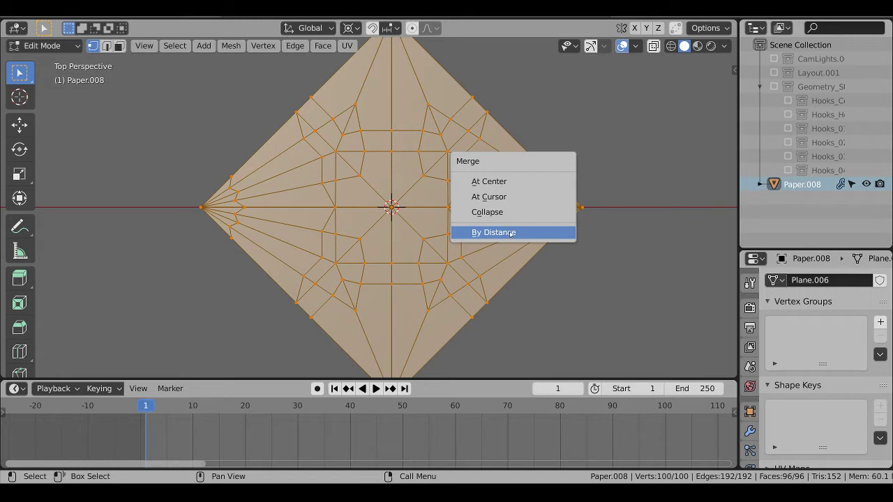
left_click(508, 233)
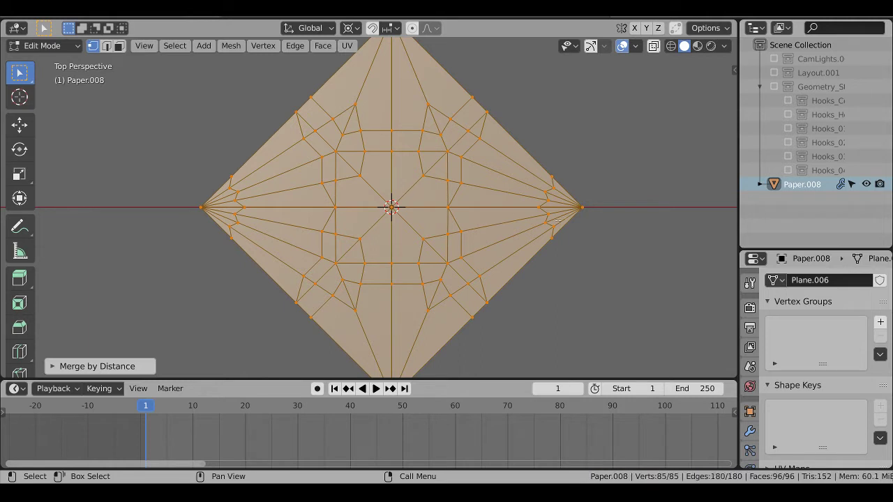
left_click(106, 46)
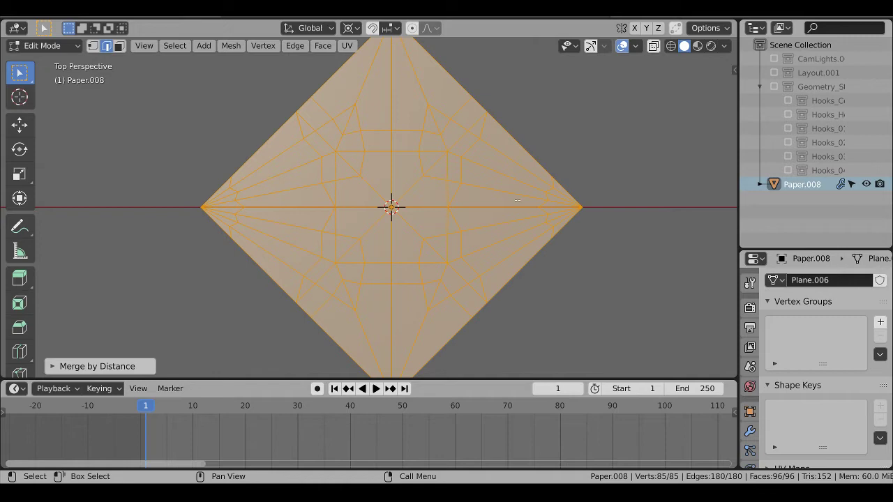
scroll(369, 208, "up", 2)
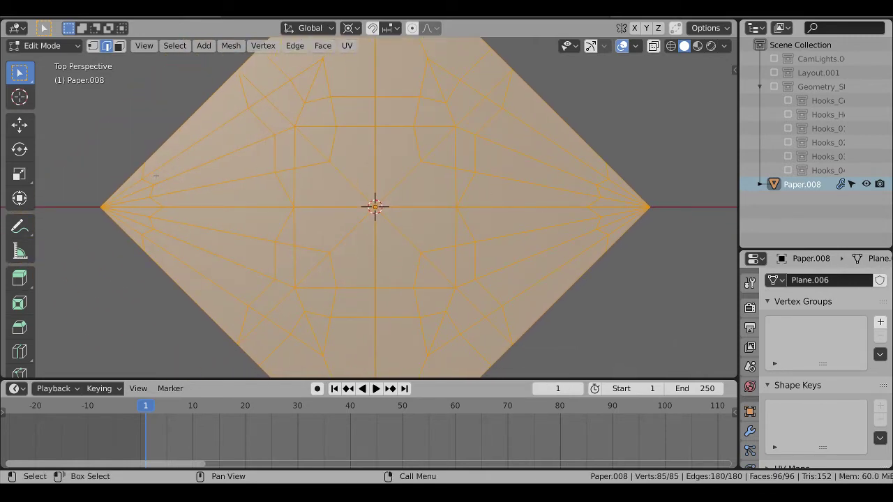
key("alt+a")
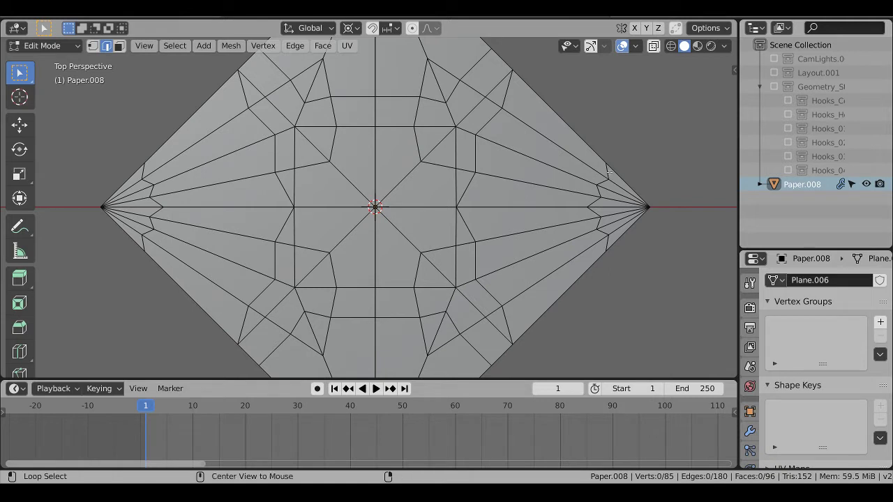
left_click(608, 171, "alt")
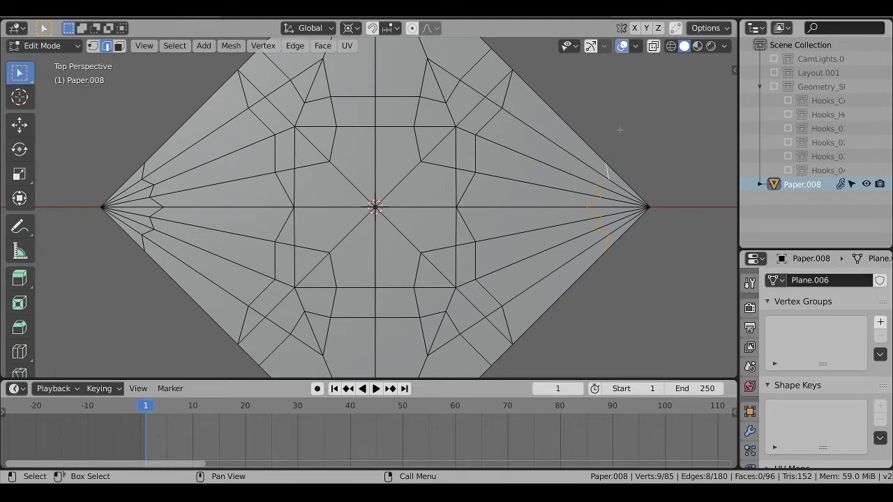
key("ctrl+x")
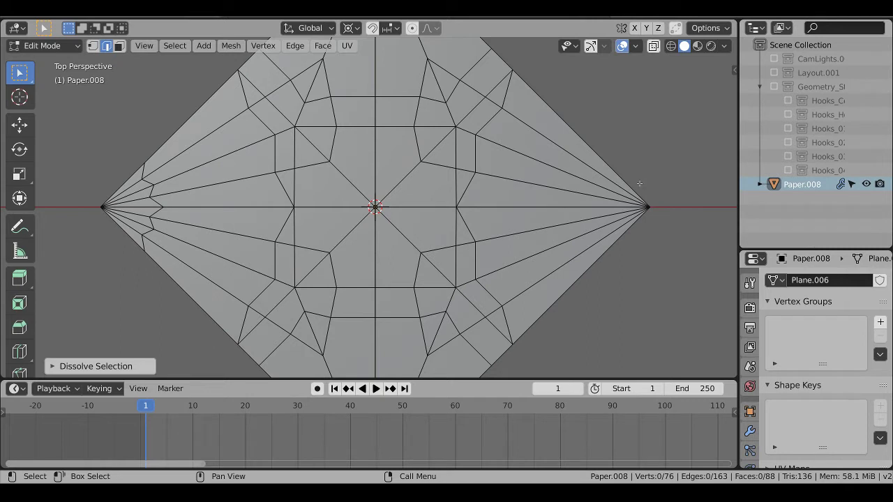
- Show the Geometry_S hook empties, make Paper.008 unselectable, and select only the off-centre empties
key("Tab")
scroll(639, 183, "down", 2)
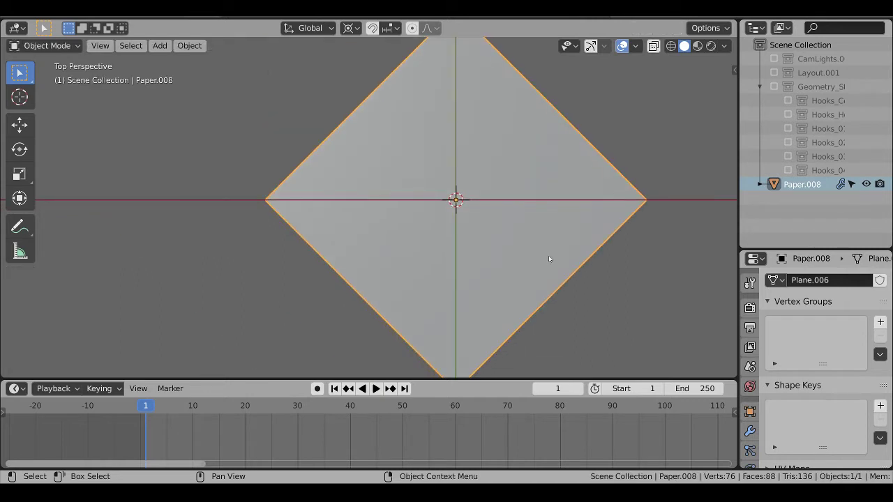
left_click(773, 87)
middle_click_drag(659, 153, 311, 180, "shift")
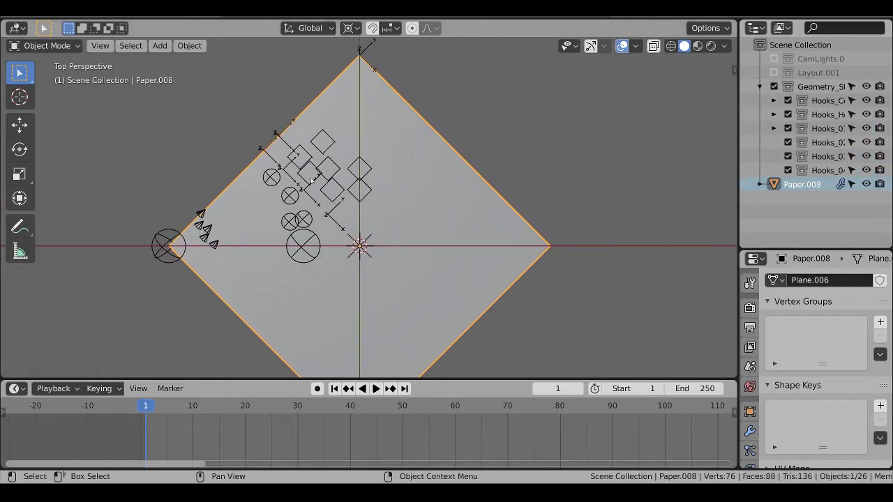
left_click(851, 184)
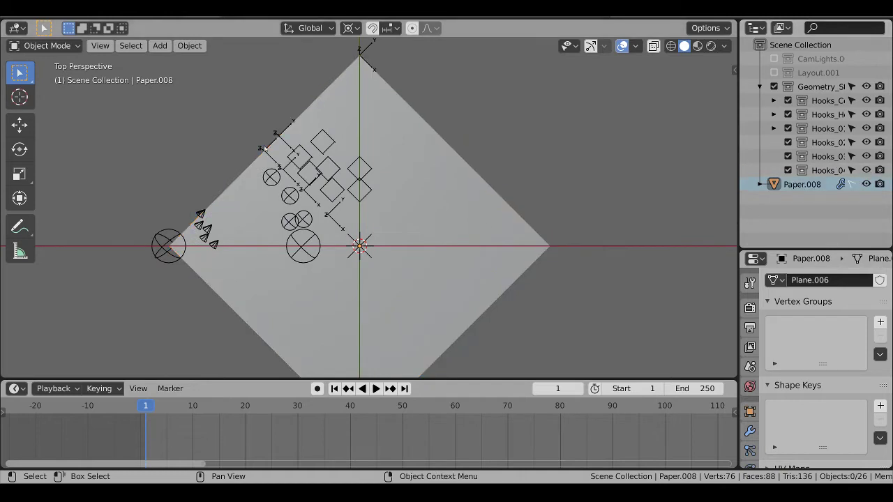
middle_click_drag(407, 51, 432, 68, "shift")
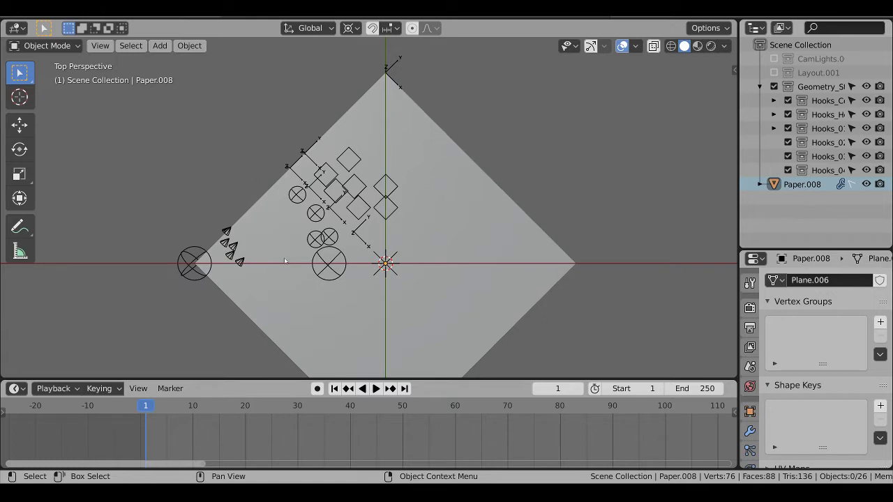
middle_click_drag(285, 261, 288, 237, "shift")
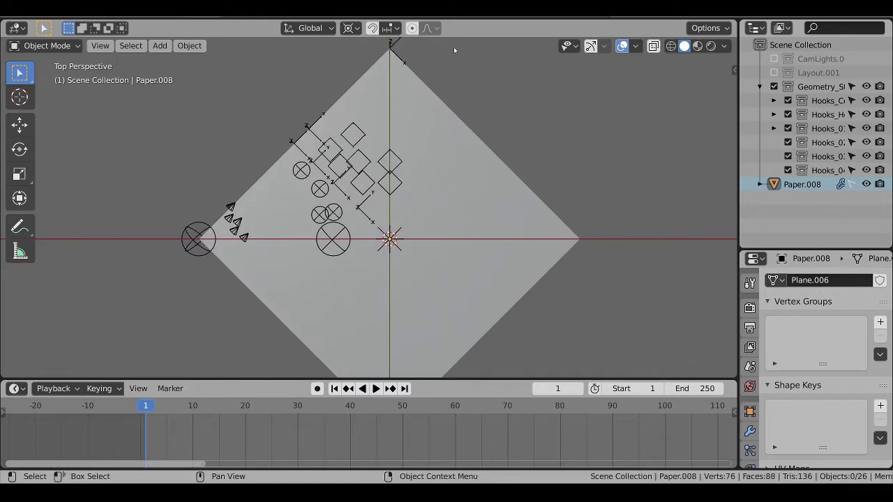
left_click_drag(453, 46, 158, 286)
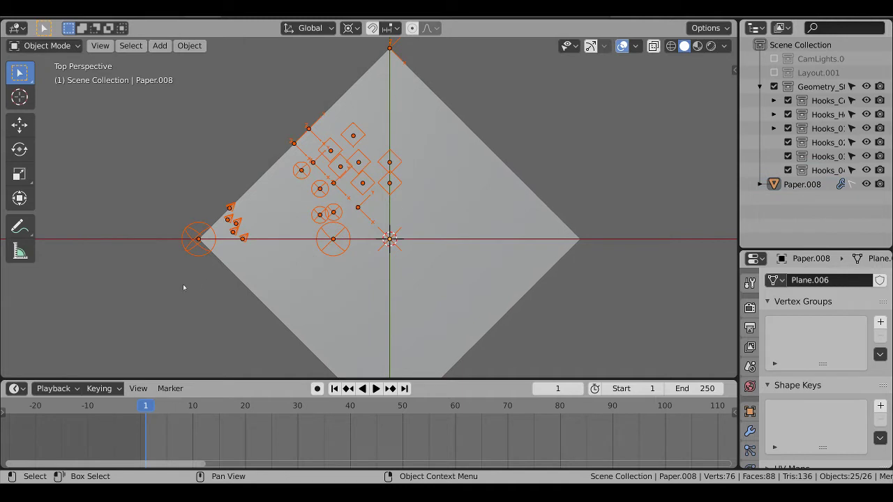
key("b")
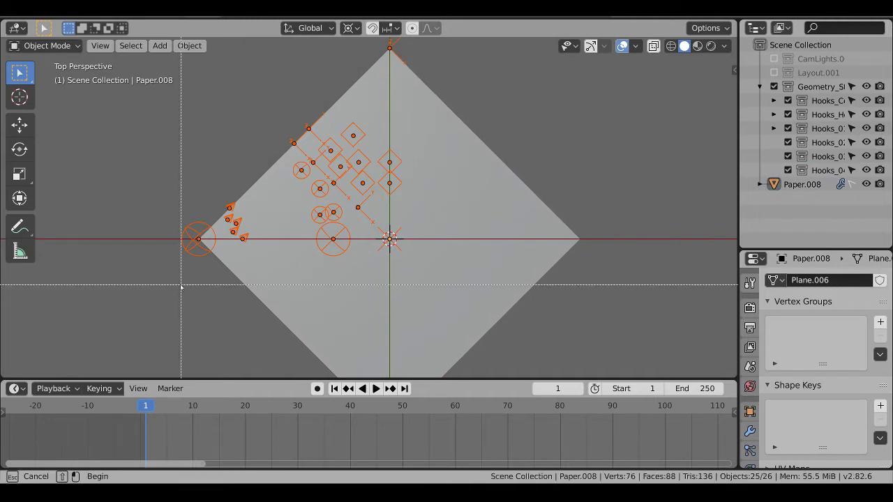
left_click_drag(170, 284, 398, 243)
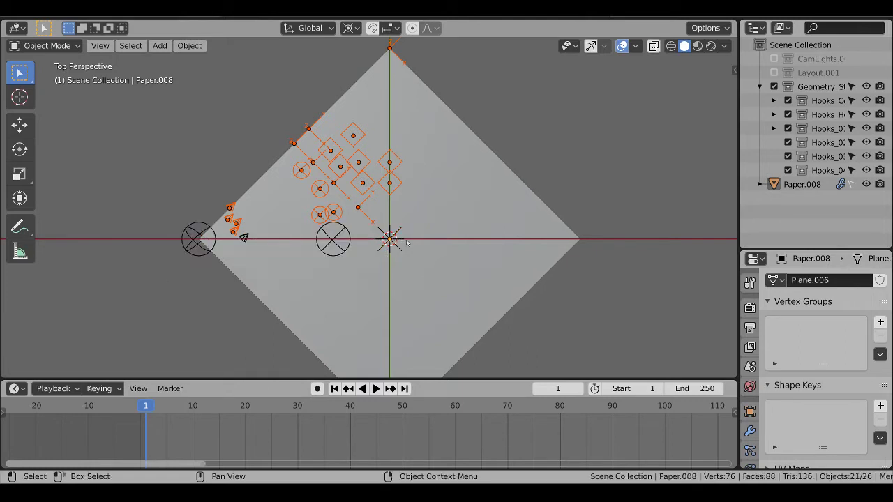
- Duplicate the selected empties in place and mirror them along Y onto the lower half
key("shift+d")
right_click(346, 248)
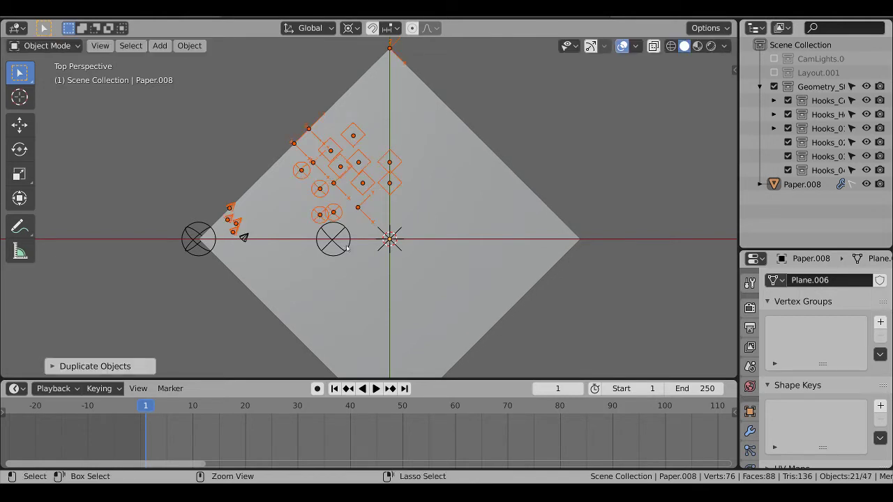
key("ctrl+m")
key("y")
key("Return")
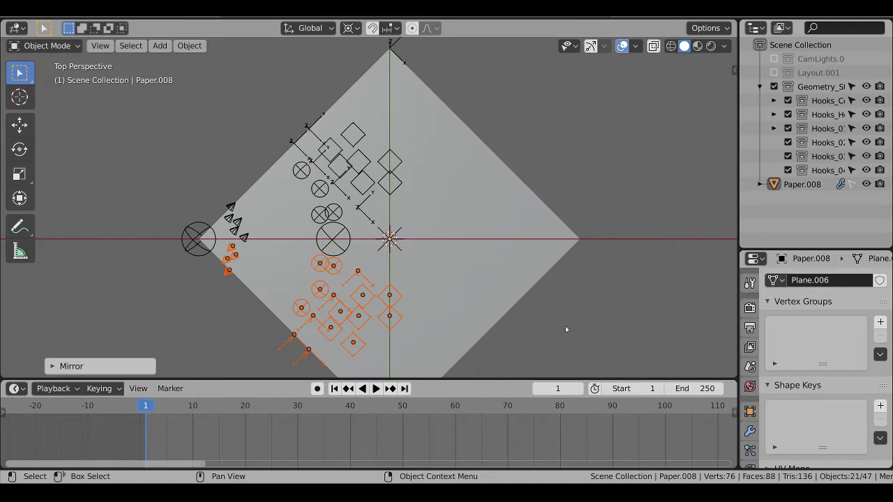
left_click_drag(220, 91, 388, 351)
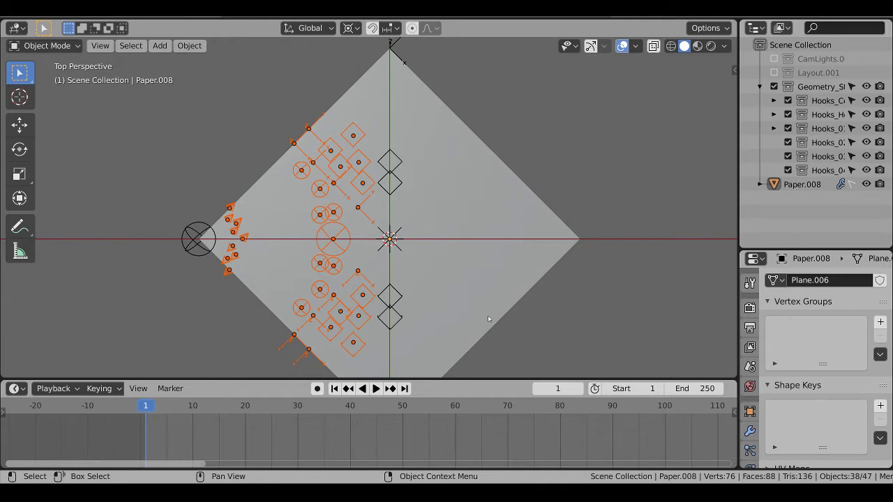
key("alt+a")
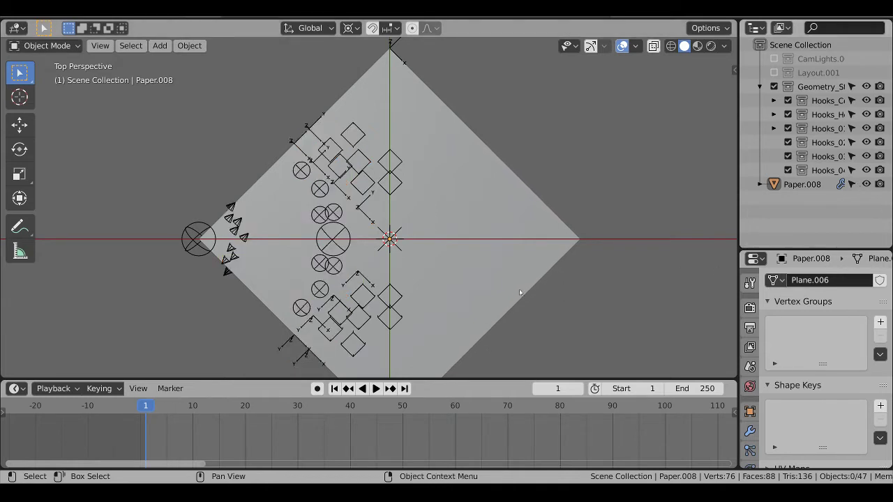
- Hook the right-half centre vertex of Paper.008 to a new empty
left_click(498, 293)
key("Tab")
middle_click_drag(498, 293, 483, 272)
left_click(93, 46)
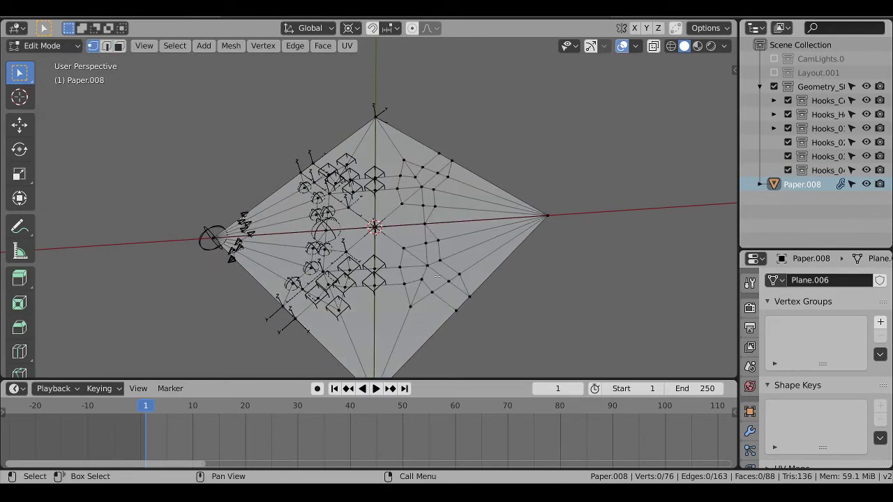
scroll(404, 244, "up", 7)
left_click(394, 236)
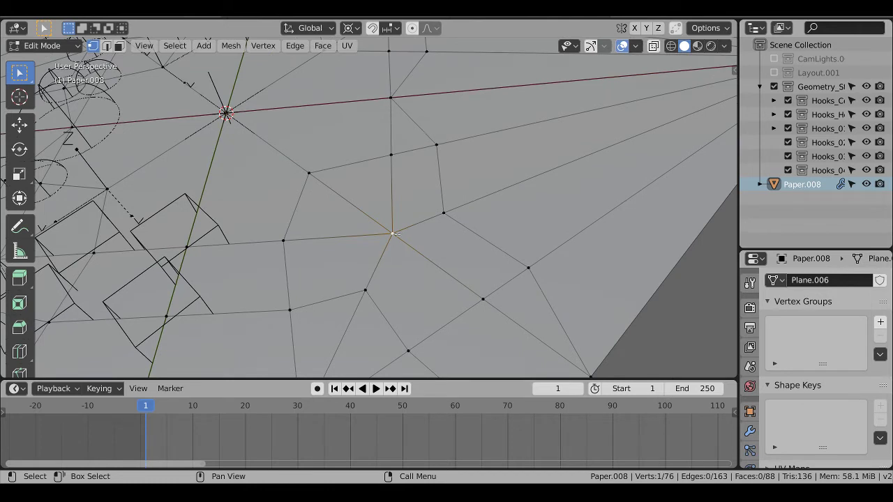
key("ctrl")
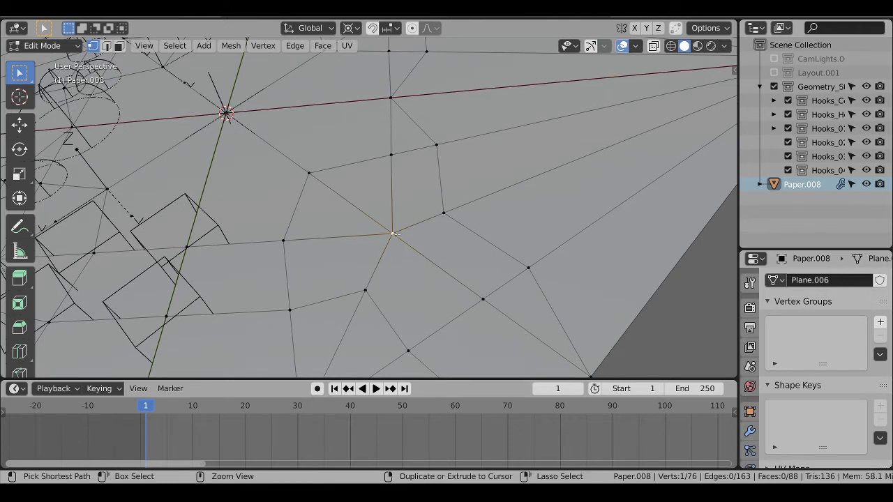
key("ctrl+h")
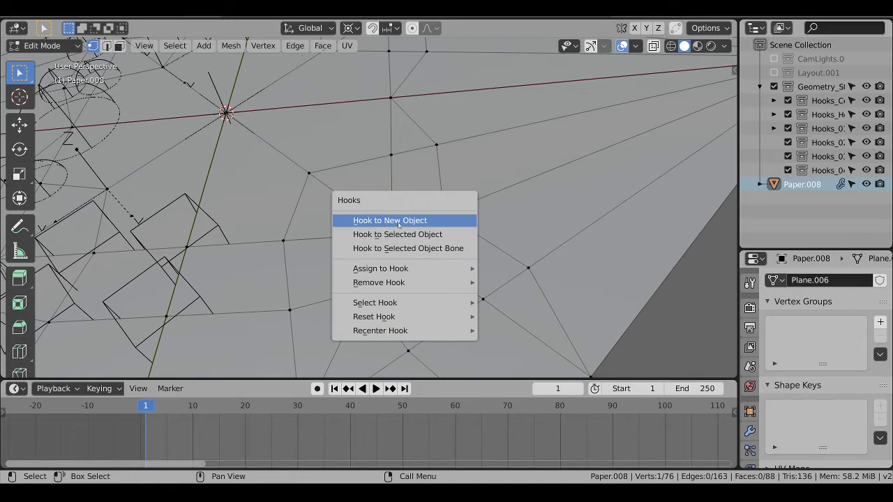
left_click(398, 221)
- Test-move Empty.002 to check the paper bends, cancel, and reselect the paper
key("Tab")
scroll(398, 224, "down", 5)
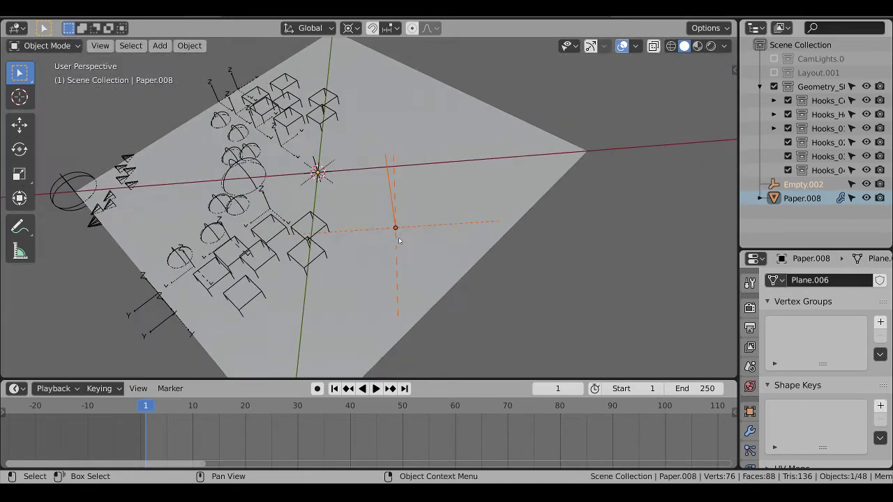
middle_click_drag(398, 225, 411, 164)
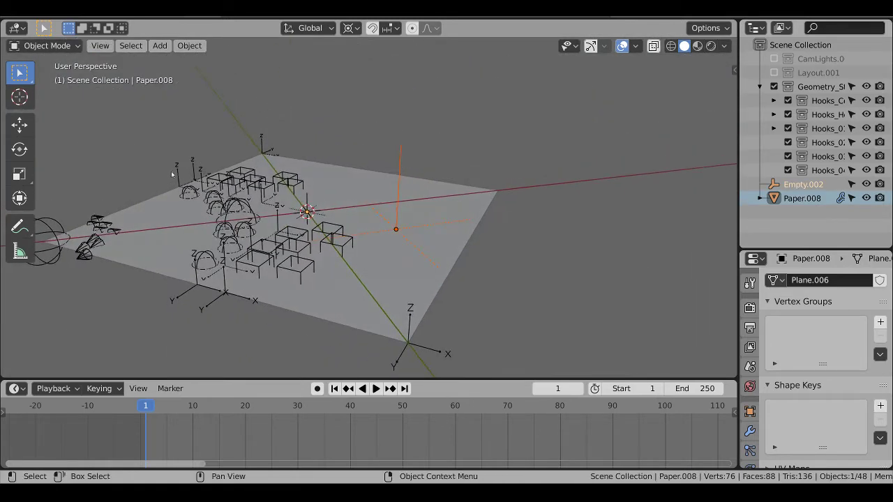
left_click(404, 160)
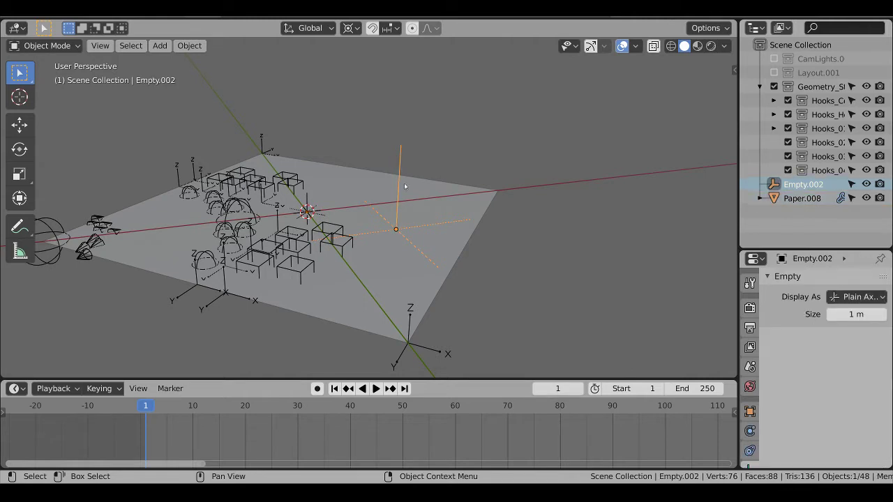
key("g")
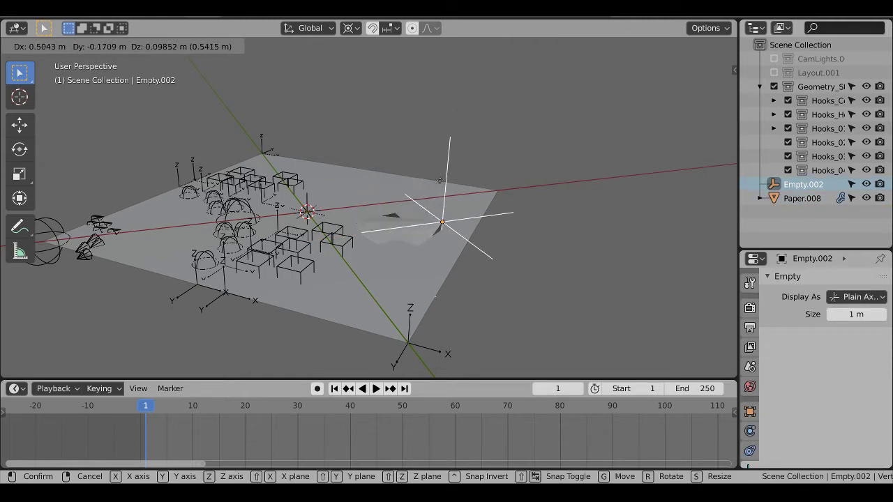
key("Escape")
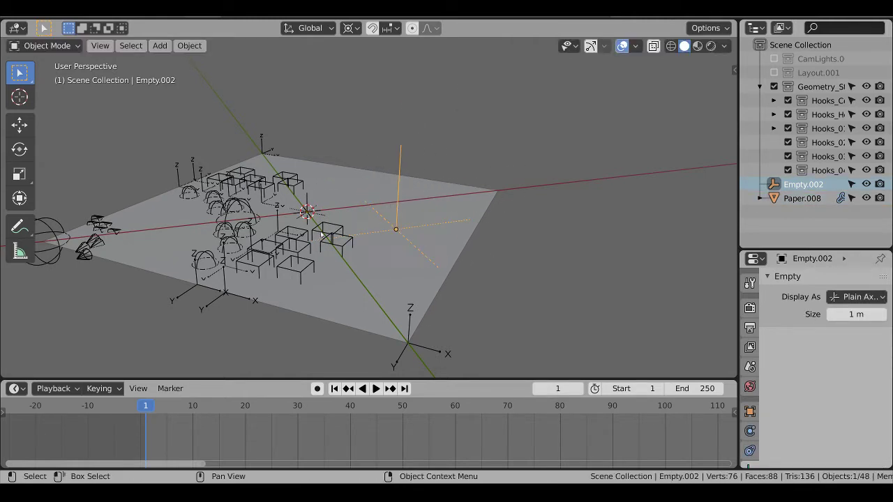
left_click(325, 288)
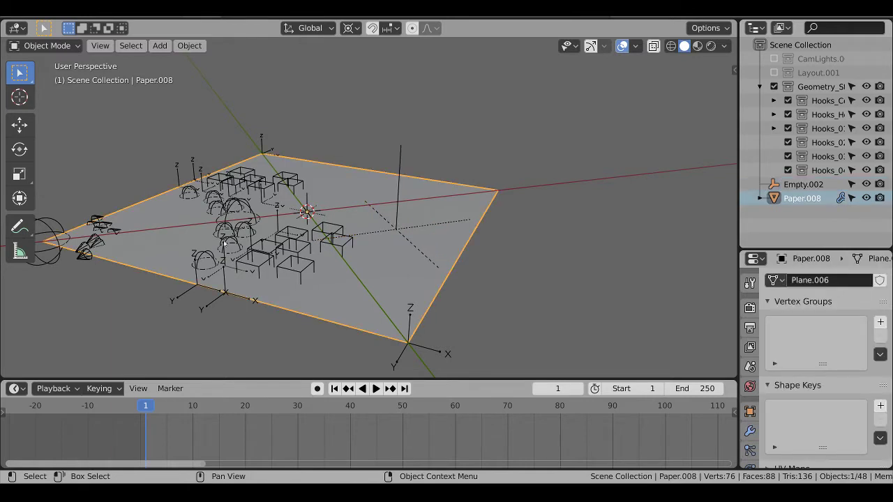
- Hook the paper vertex inside the cube empty to Empty_10.013 via Hook to Selected Object
left_click(298, 275)
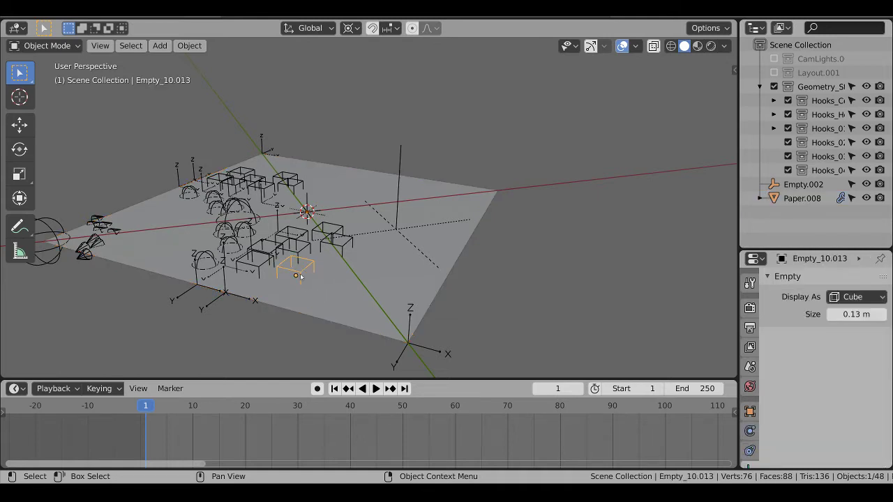
left_click(328, 299, "shift")
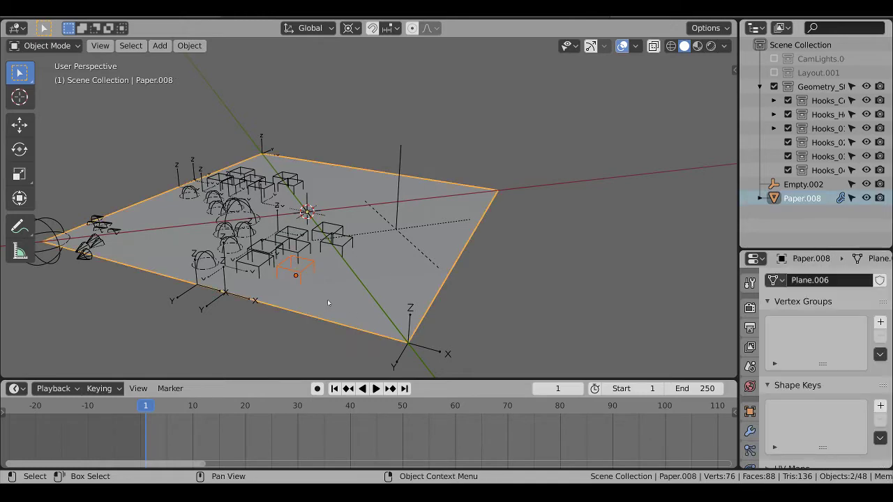
key("Tab")
scroll(328, 299, "up", 6)
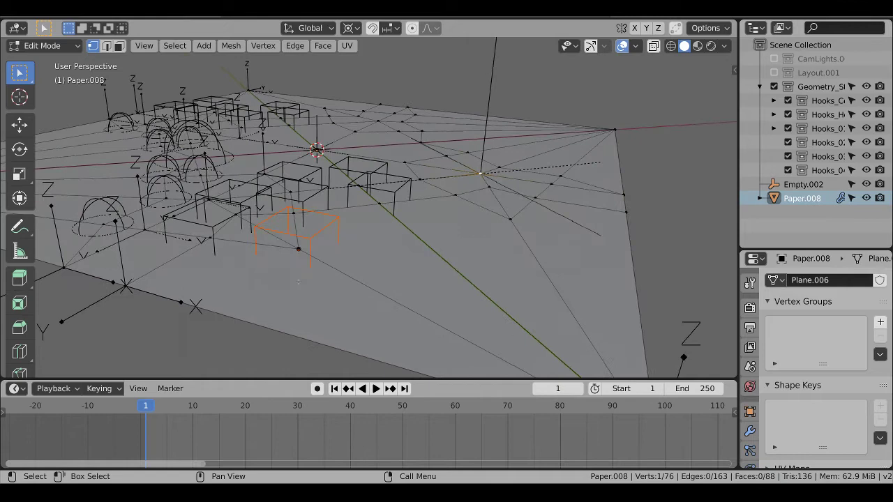
left_click(299, 238)
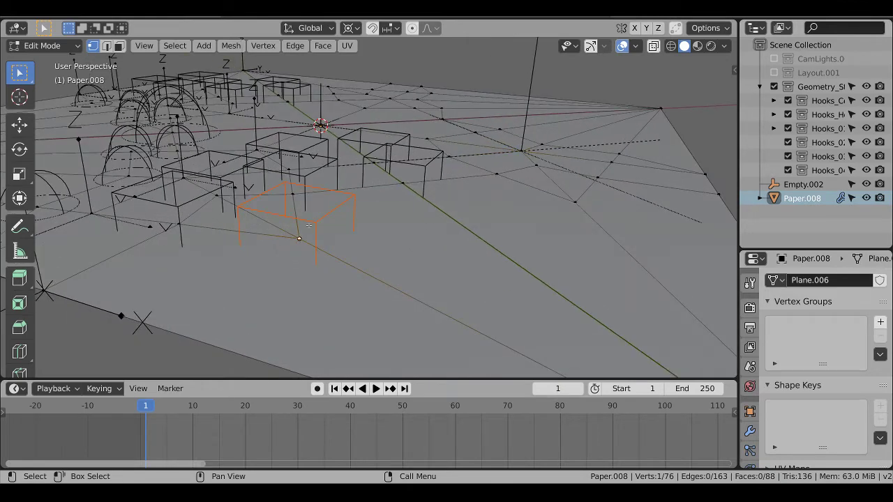
key("ctrl+h")
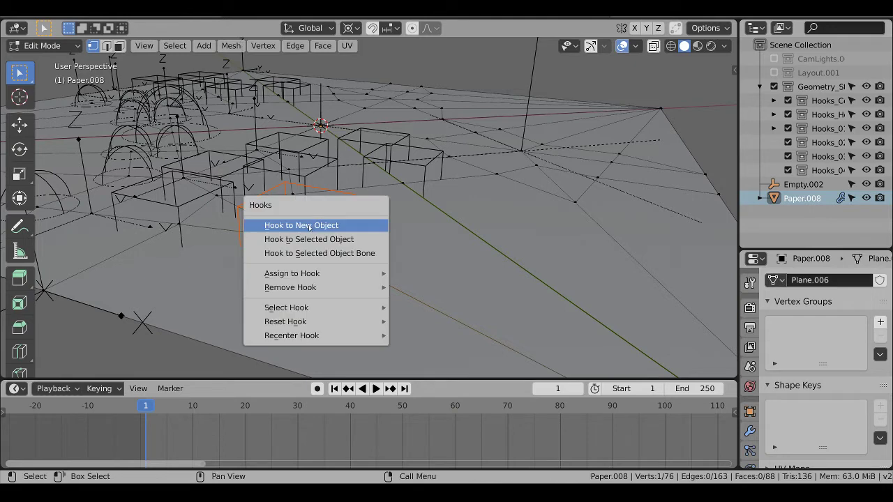
left_click(321, 240)
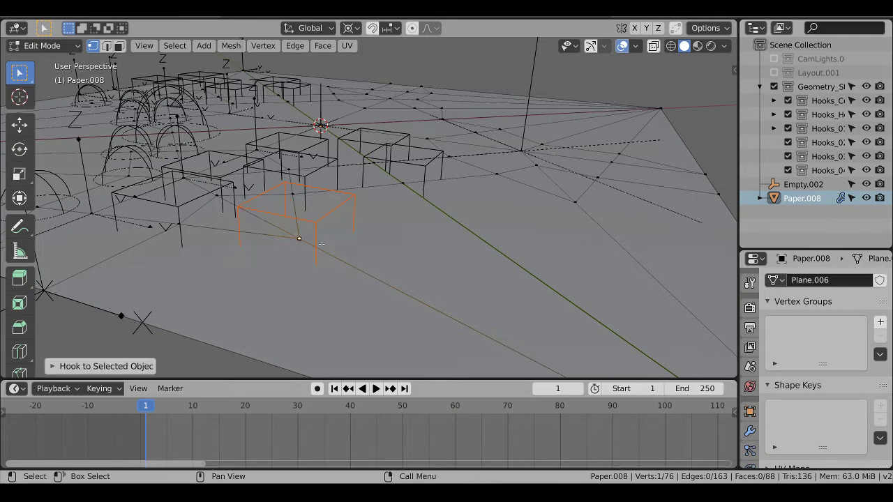
- Test-move Empty_10.013 to check the fold, then cancel so the paper lies flat
key("Tab")
scroll(321, 243, "down", 2)
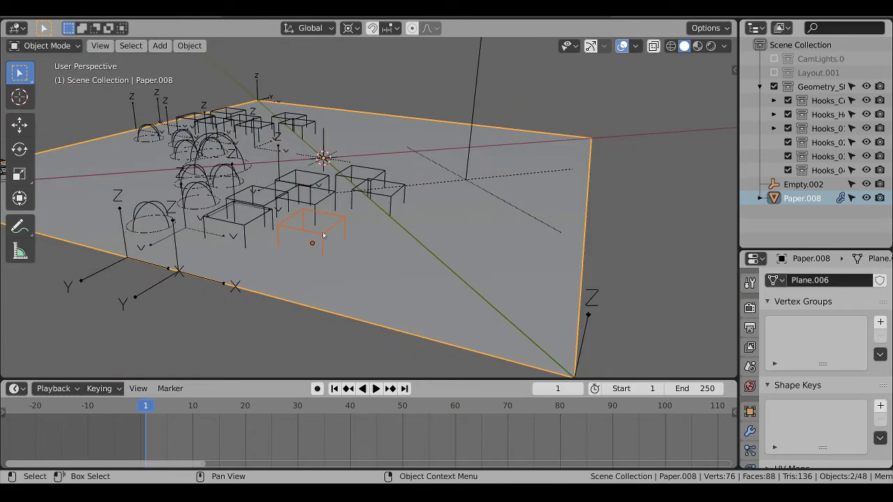
left_click(325, 236)
key("g")
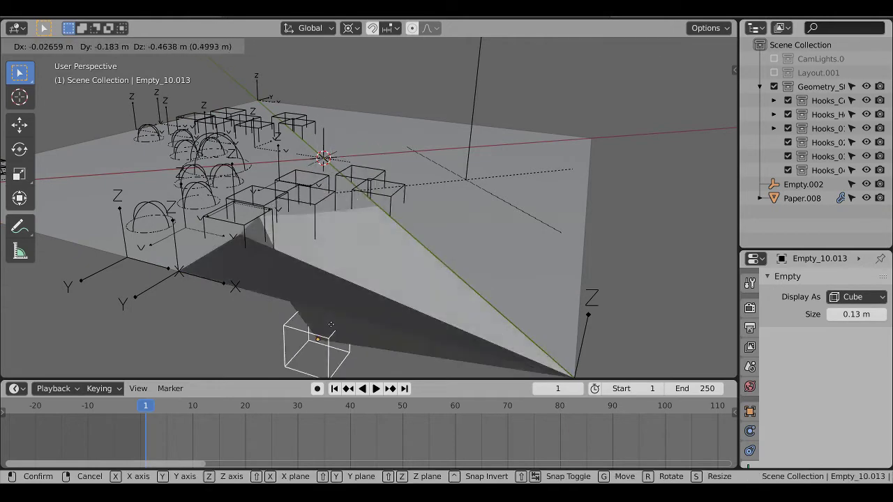
right_click(337, 230)
middle_click_drag(337, 230, 353, 233)
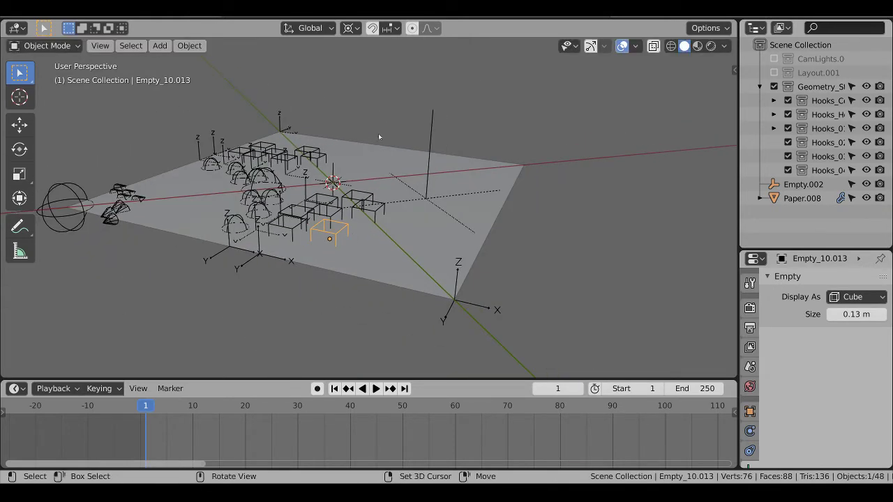
middle_click_drag(378, 133, 342, 236)
middle_click_drag(449, 201, 455, 244)
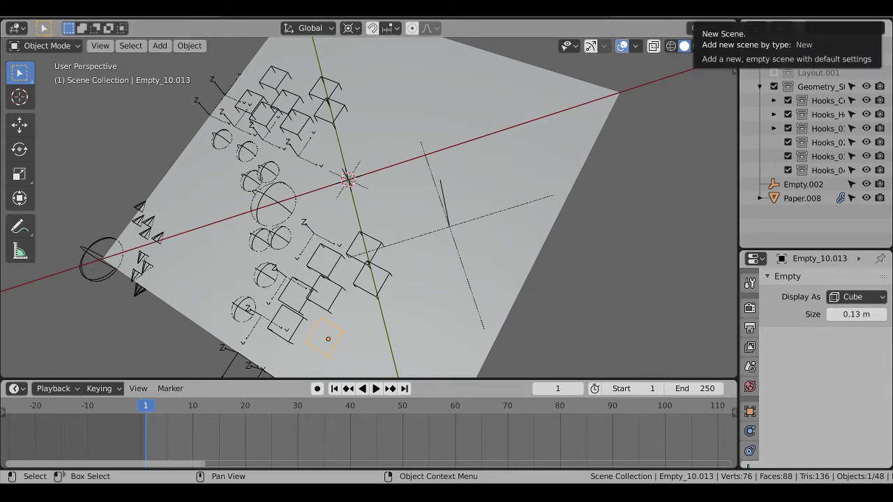
- Add a full-copy scene, switch to Step_00, and scrub its animation to frame 88 from the top
left_click(697, 10)
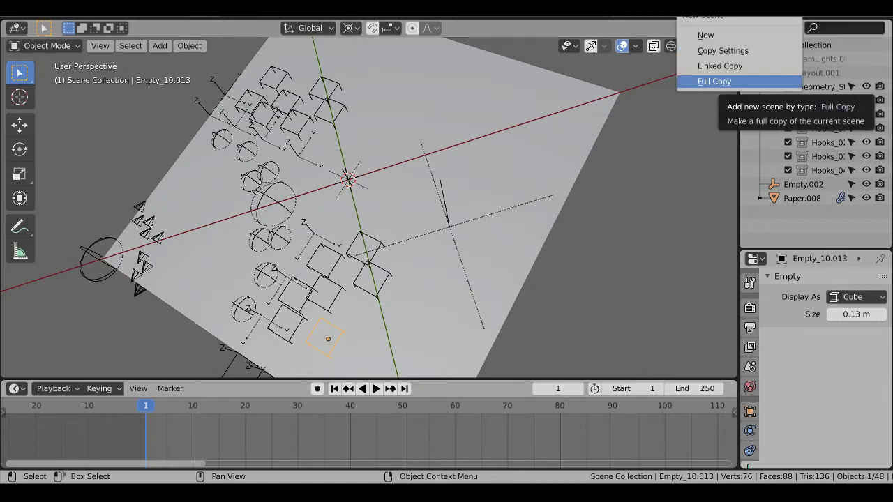
left_click(624, 10)
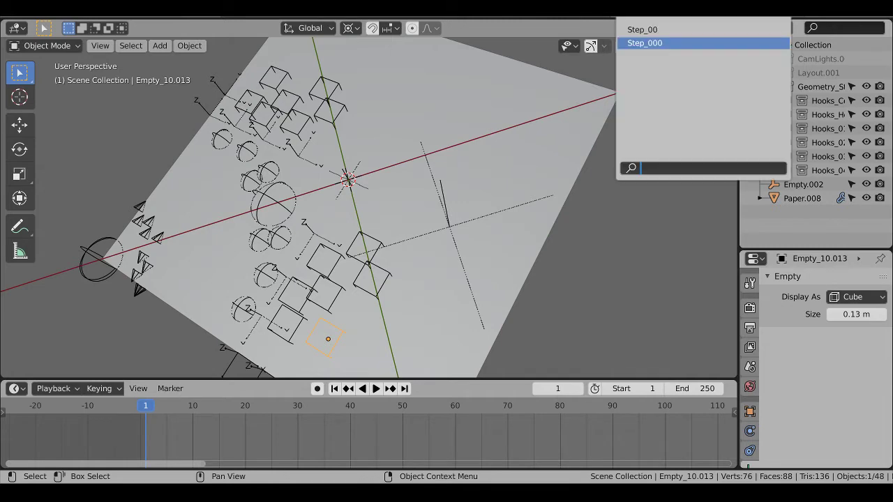
left_click(641, 31)
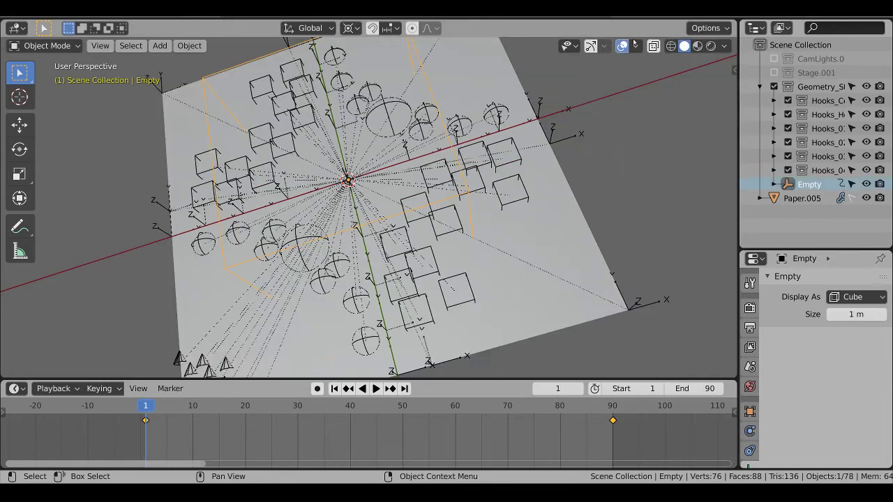
key("KP_7")
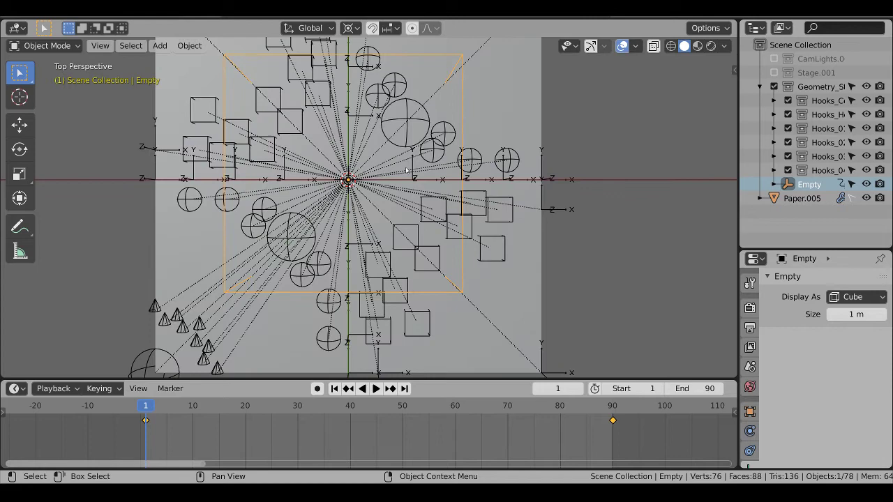
scroll(393, 180, "down", 5)
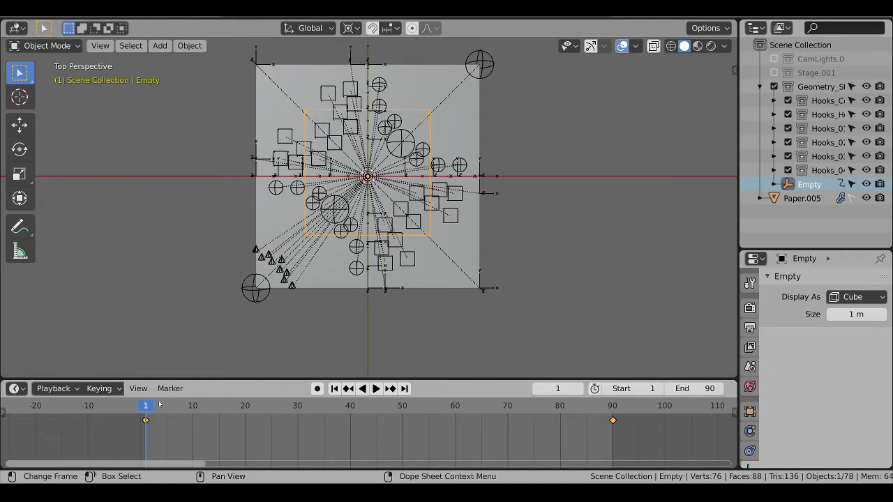
mouse_move(145, 406)
left_mouse_down()
mouse_move(611, 412)
mouse_move(145, 412)
left_mouse_up()
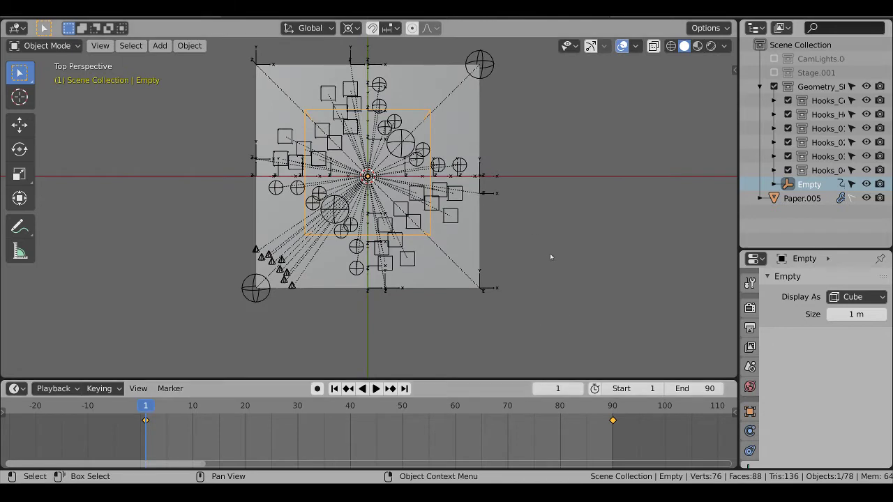
- Show the Transform sidebar for the central cube Empty, confirming 0 m location and 0° rotation
key("n")
middle_click_drag(551, 270, 593, 293)
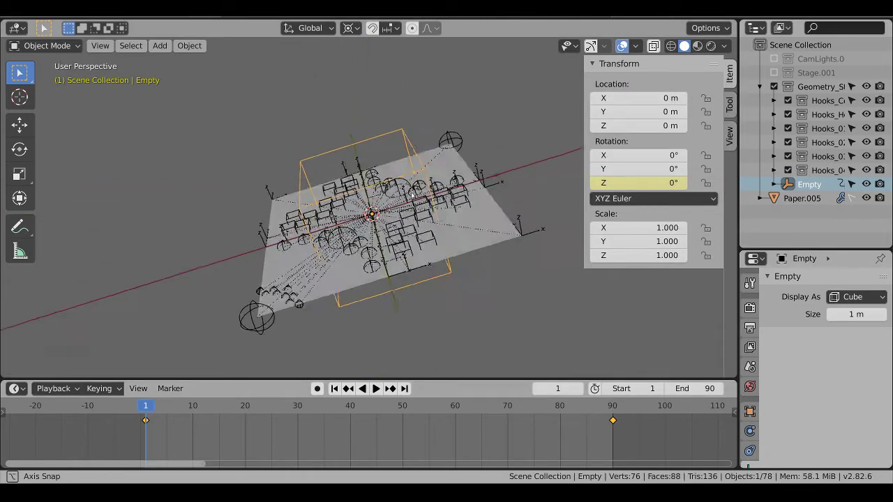
middle_click_drag(412, 194, 457, 154)
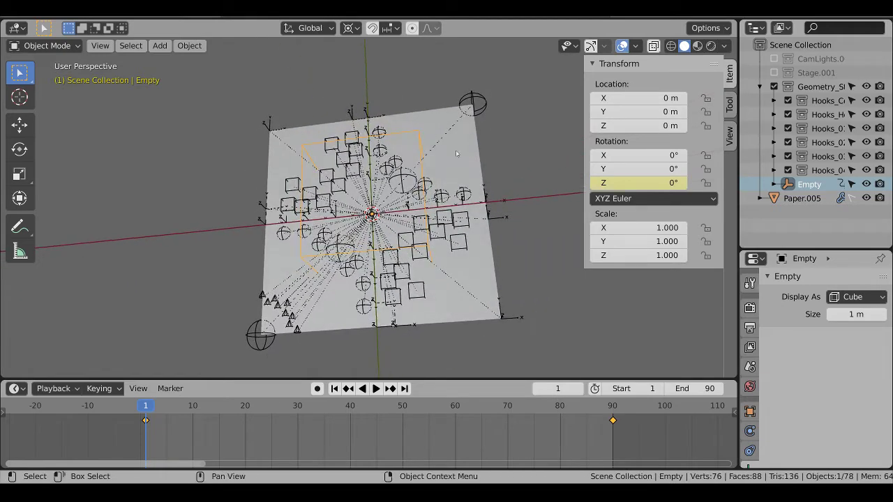
left_click(486, 103)
left_click(352, 114)
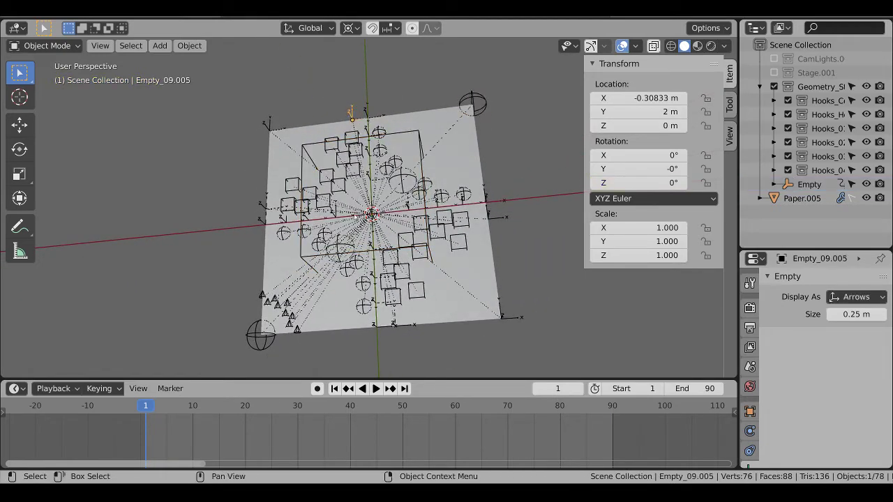
left_click(307, 150)
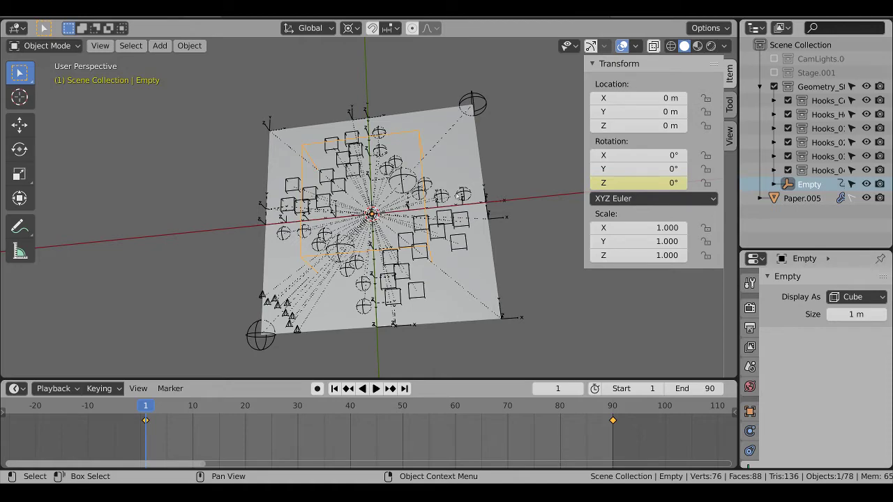
key("g")
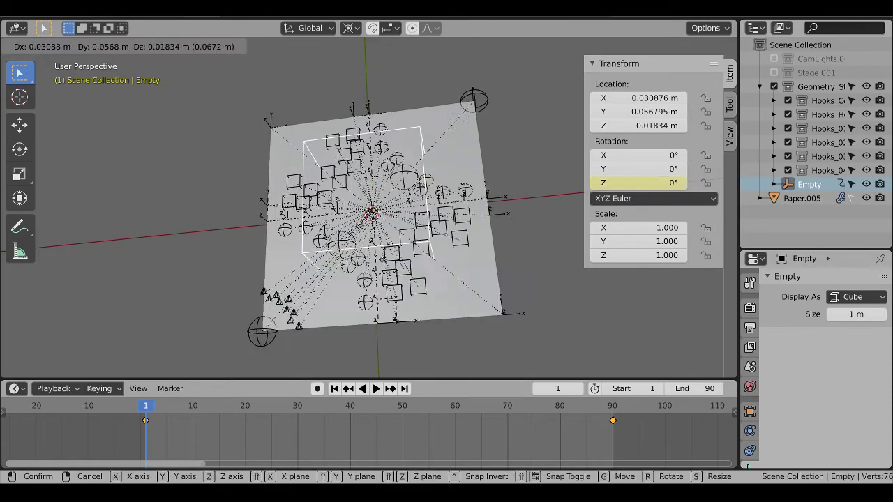
right_click(534, 249)
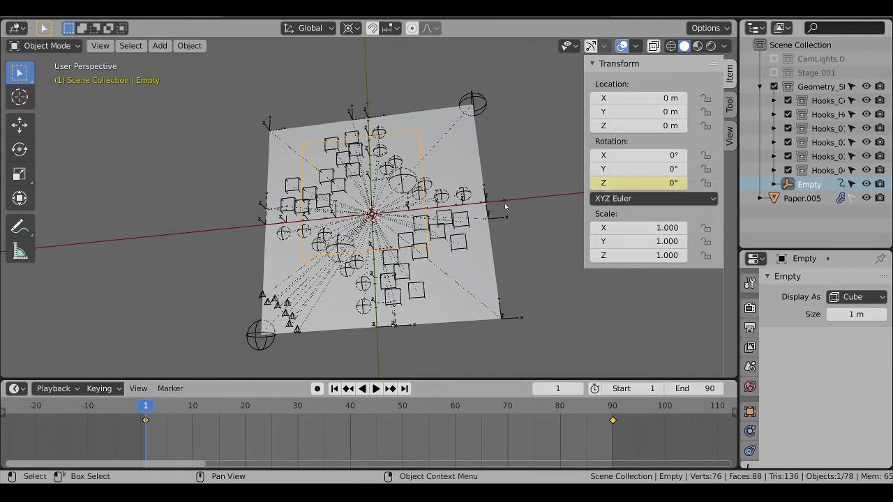
- View the paper from the top at end frame 90, where it shows as a -45° diamond
key("KP_7")
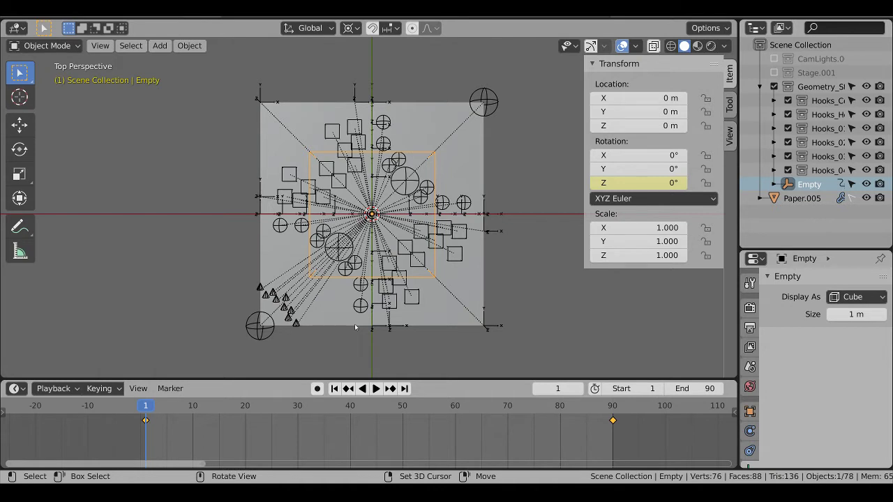
key("shift+Right")
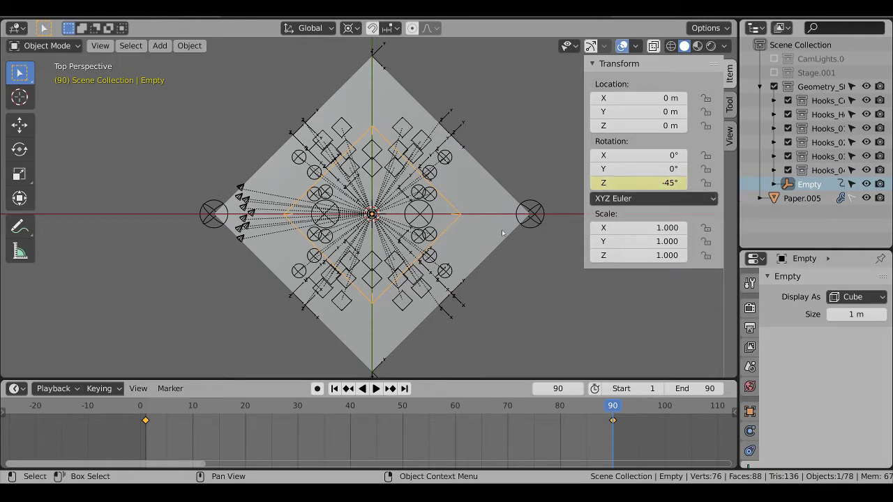
key("KP_0")
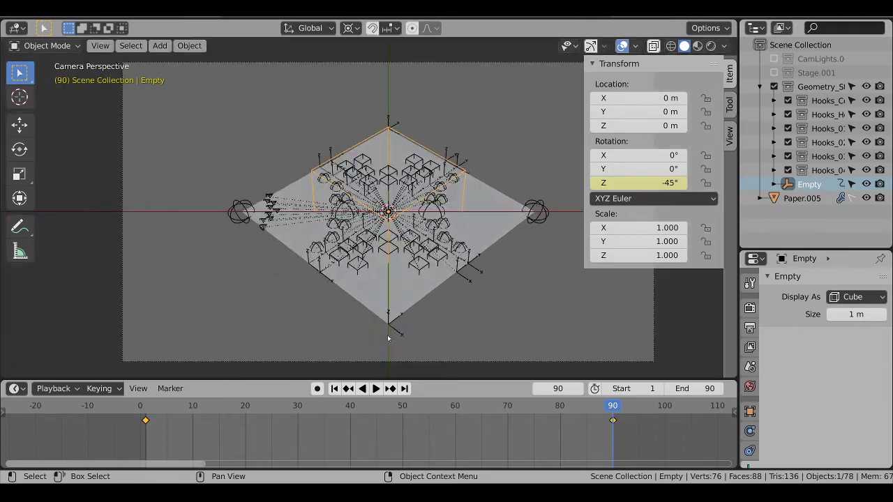
key("shift+Left")
key("space")
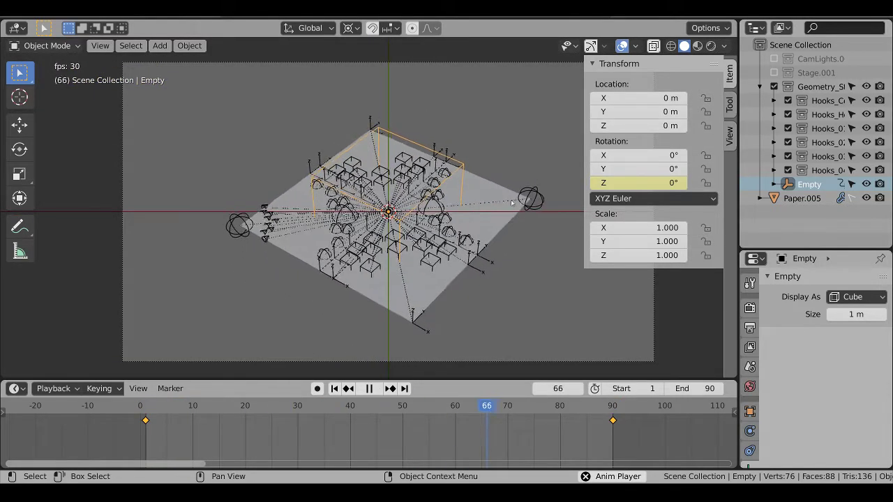
key("Escape")
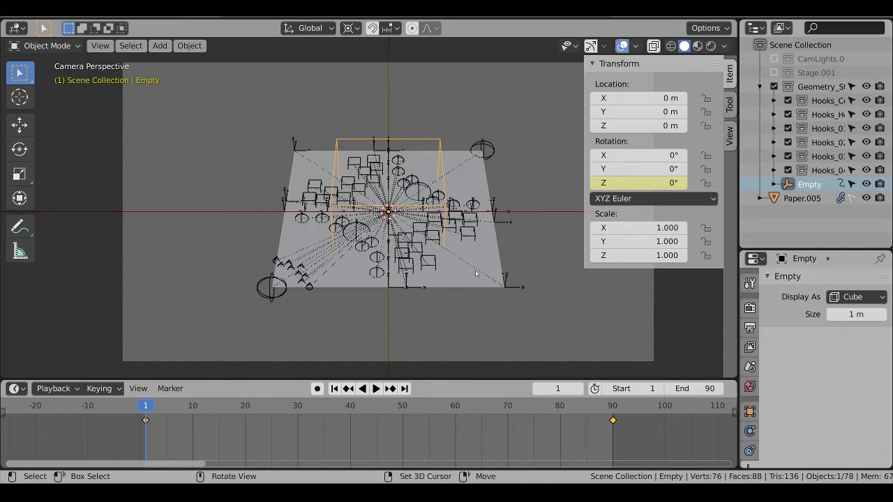
key("shift+Right")
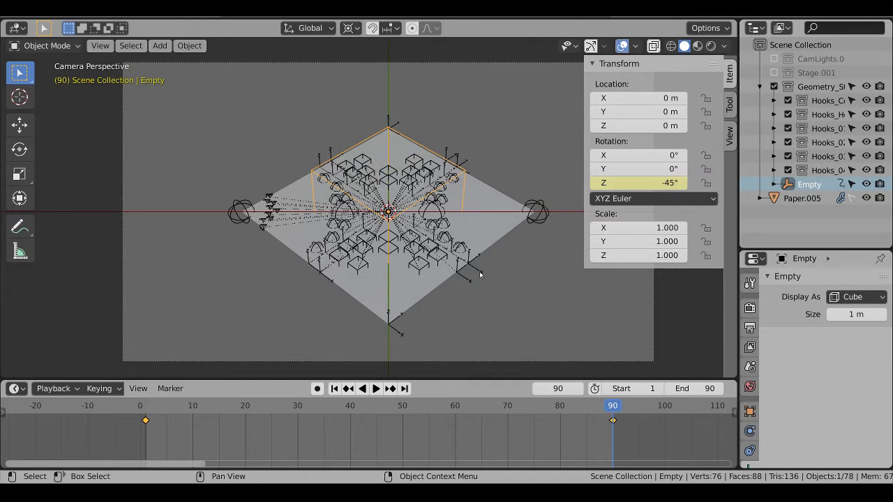
key("KP_7")
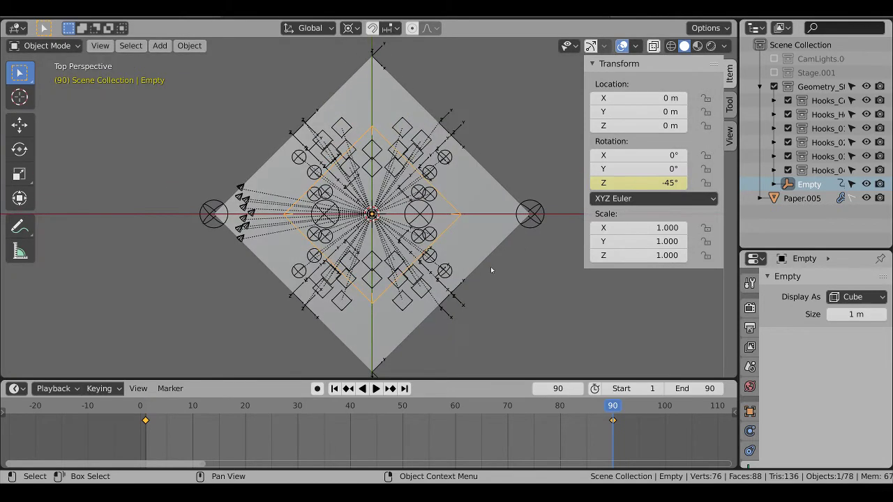
mouse_move(478, 174)
middle_mouse_down("shift")
mouse_move(473, 189)
mouse_move(481, 175)
middle_mouse_up("shift")
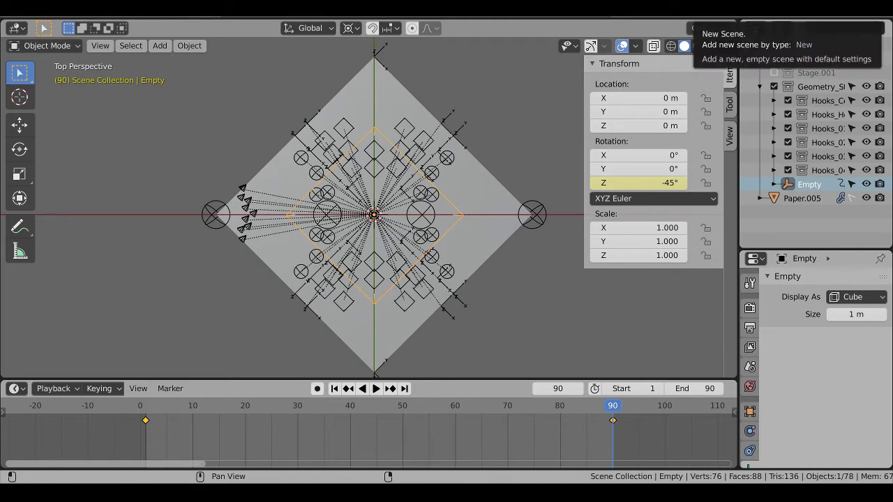
- Create full-copy scene Step_00.001, excluding its CamLights and Stage collections and collapsing the hooks
left_click(730, 14)
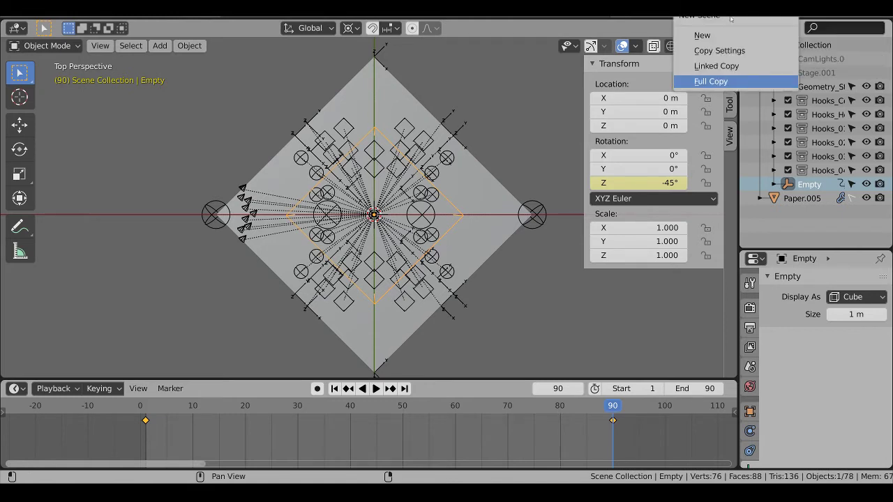
left_click(717, 82)
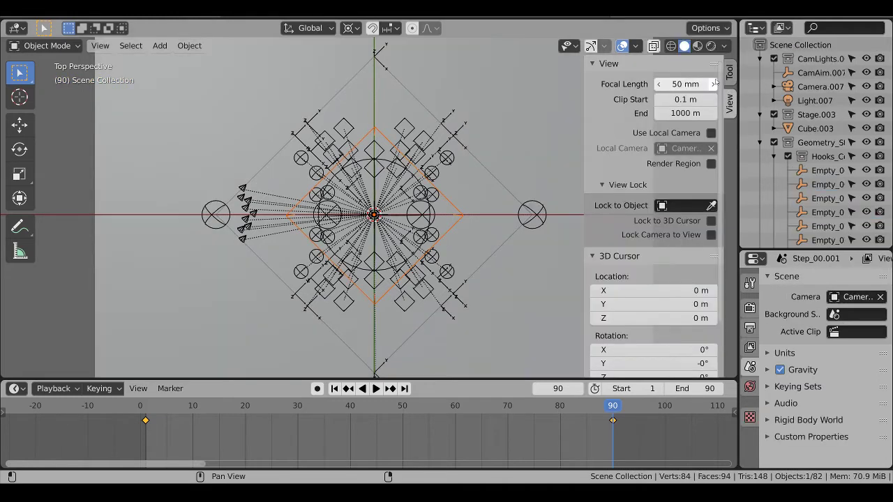
left_click(773, 59)
left_click(774, 73)
left_click(773, 87)
left_click(774, 87)
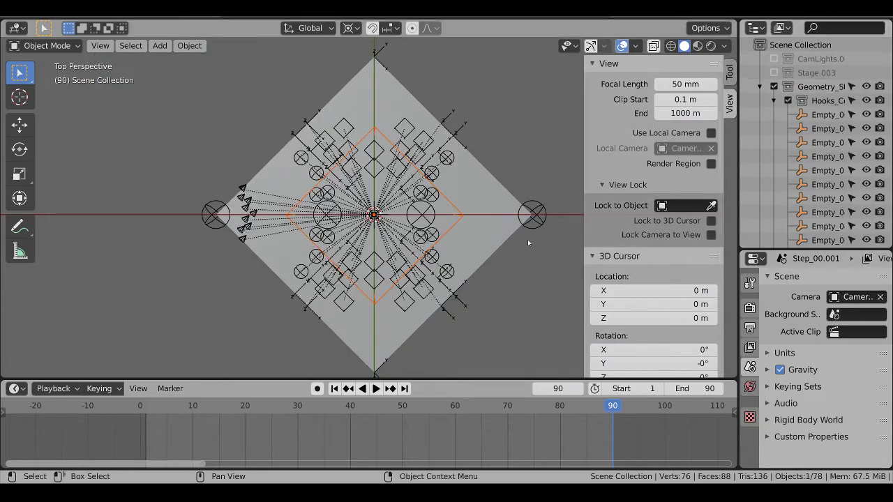
left_click(774, 100)
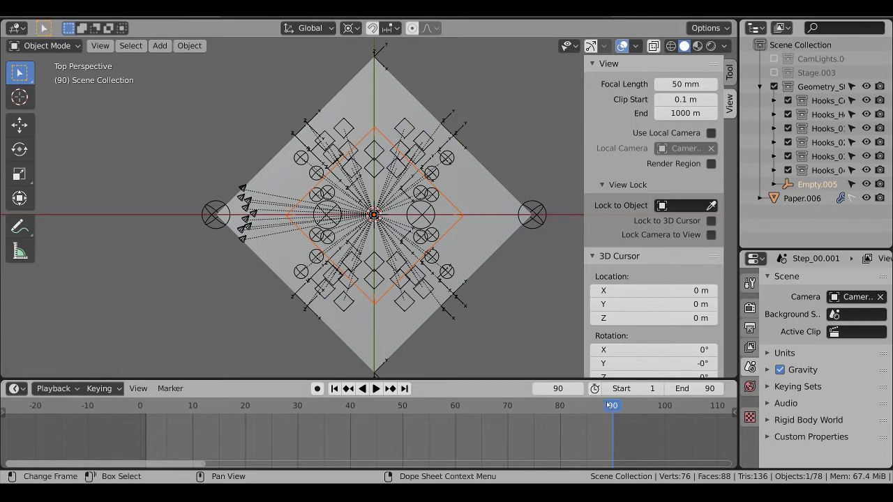
- Clear the copied Empty.005's Z rotation keyframes
key("i")
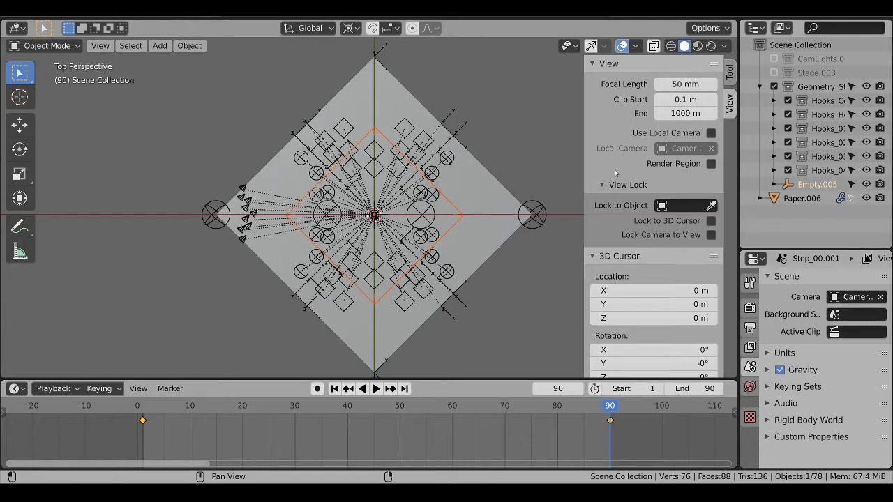
left_click(465, 202)
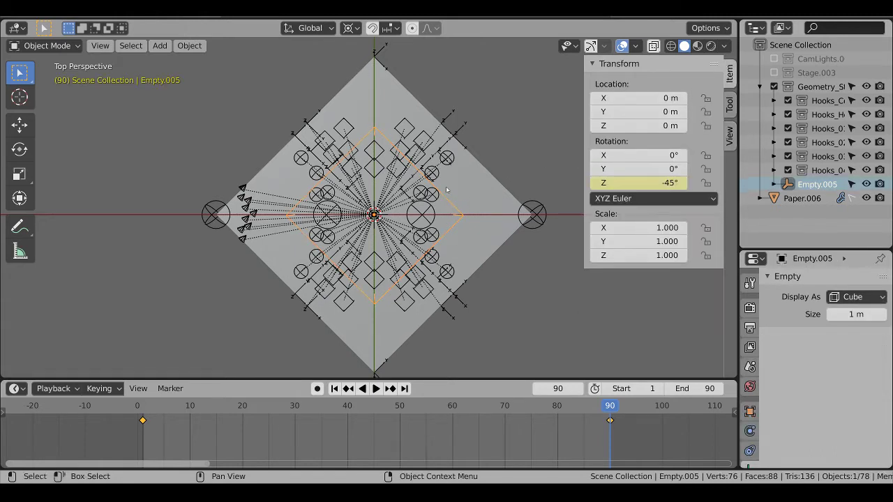
right_click(649, 183)
left_click(648, 184)
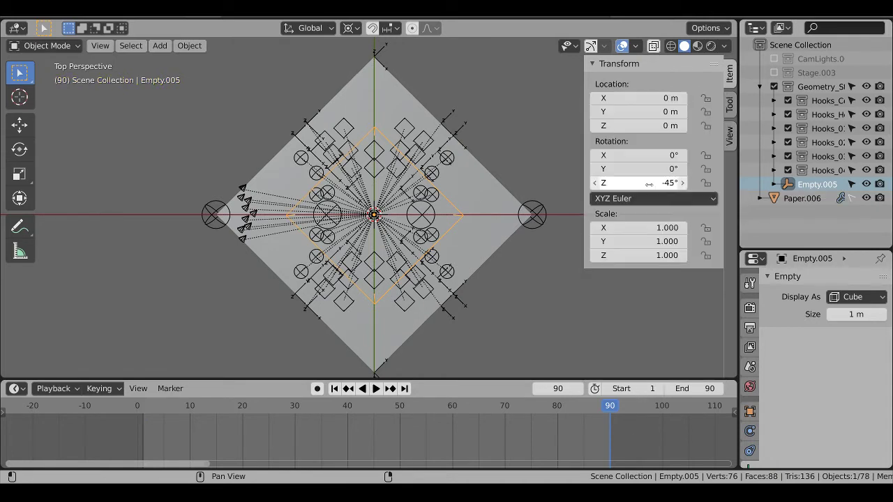
- Set the scene's frame range to 91–180 and step to frame 91
left_click(630, 389)
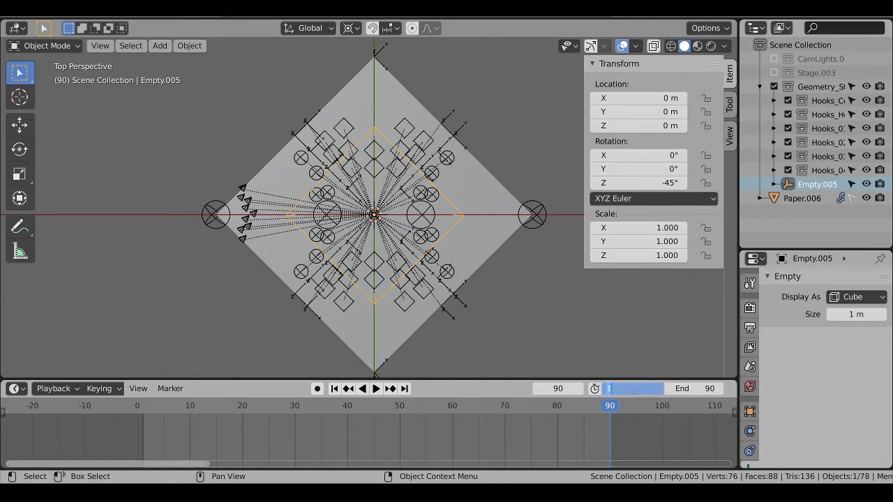
type("91")
key("Tab")
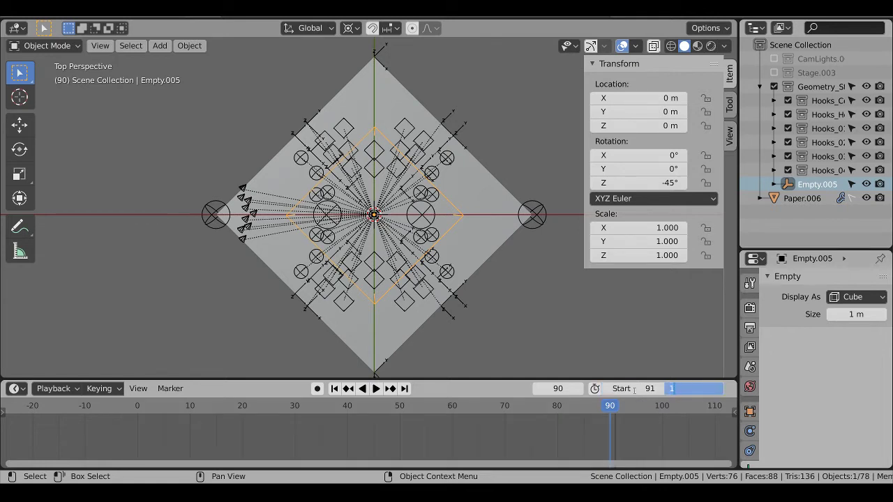
type("180")
key("Return")
middle_click_drag(693, 439, 185, 406)
key("Right")
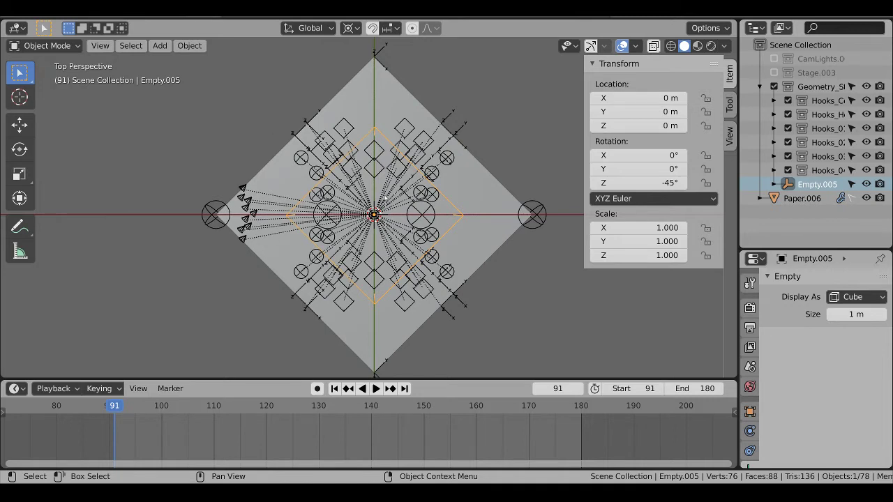
- Unparent all objects while keeping their transforms
key("a")
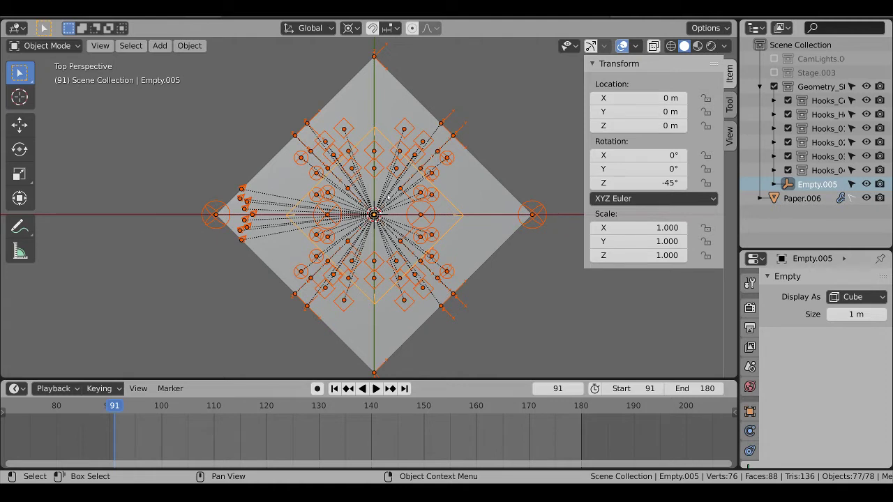
key("alt+p")
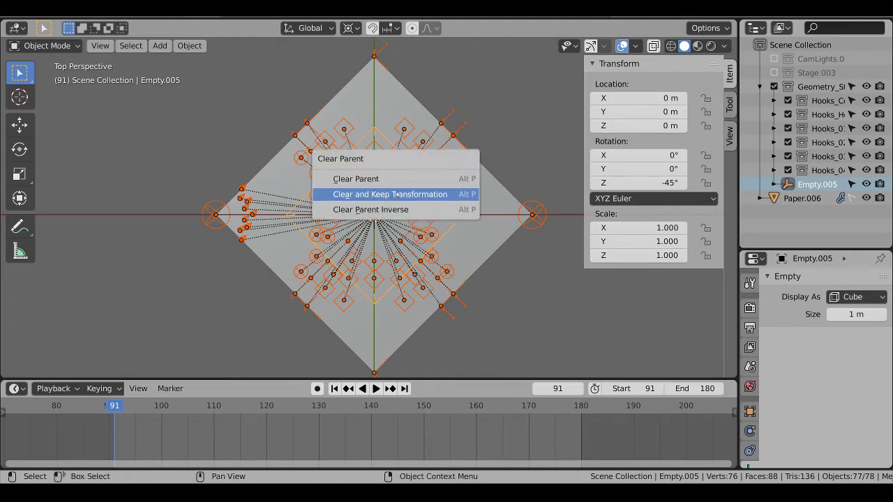
left_click(397, 195)
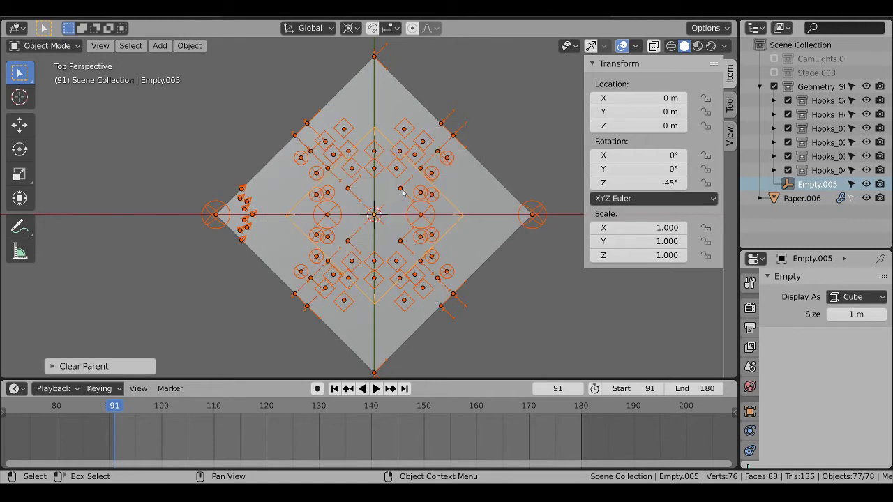
- Set Empty.005's Z rotation to 0°
left_click(444, 197)
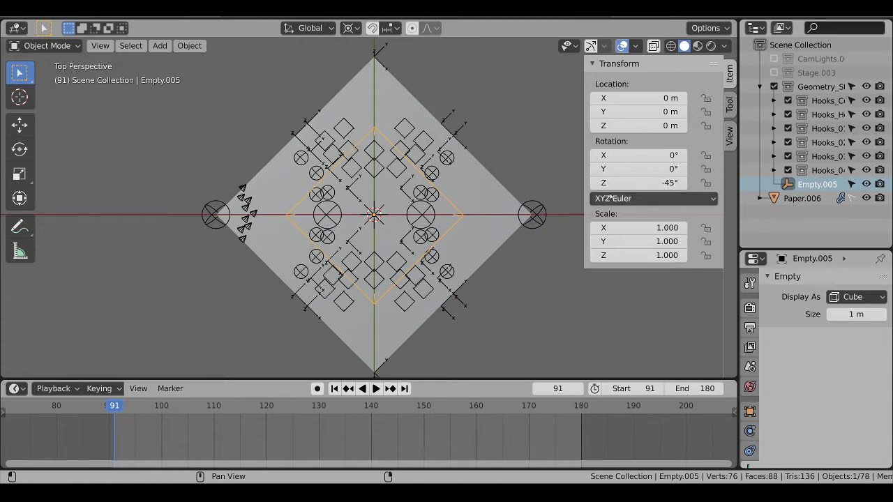
left_click(622, 182)
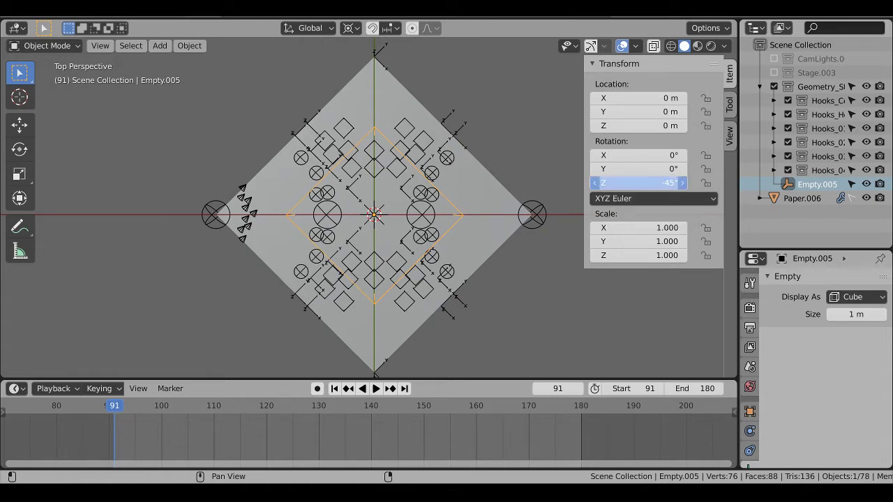
type("0")
key("Return")
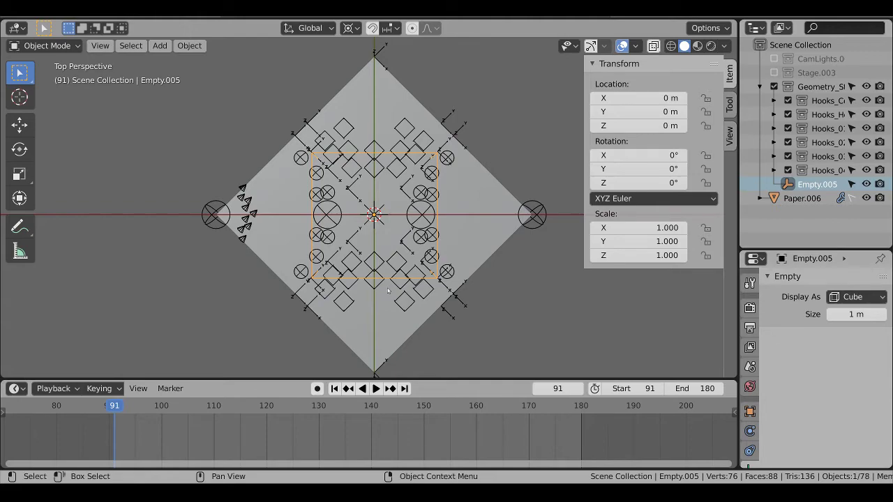
- Select the hooks on the paper's upper half, excluding those near the centre
middle_click_drag(382, 308, 352, 250)
middle_click_drag(418, 190, 423, 193, "shift")
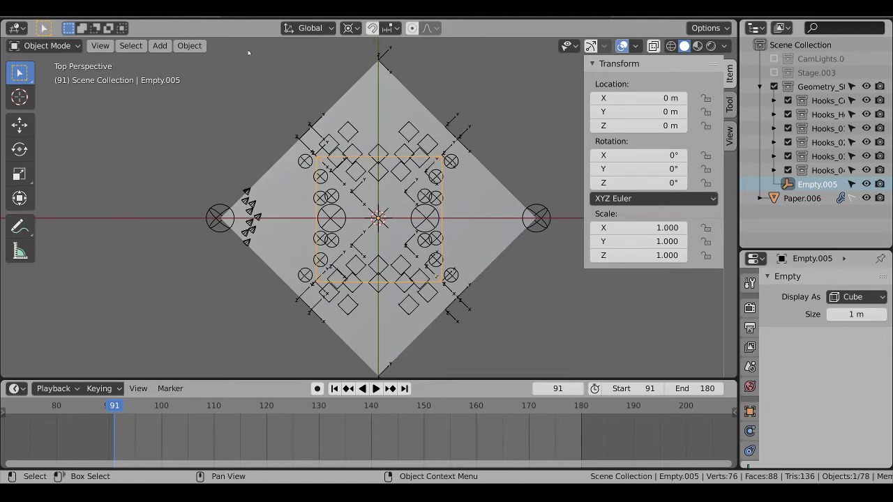
left_click_drag(234, 47, 456, 216)
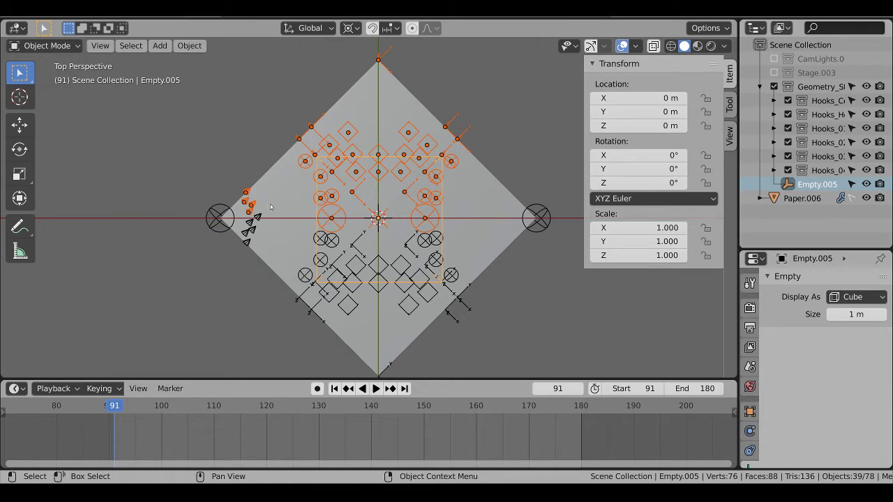
key("b")
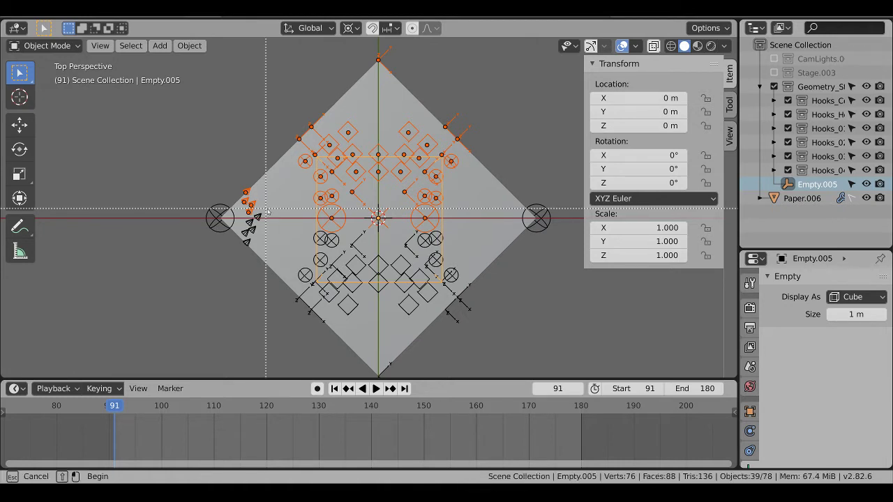
left_click_drag(286, 223, 463, 260)
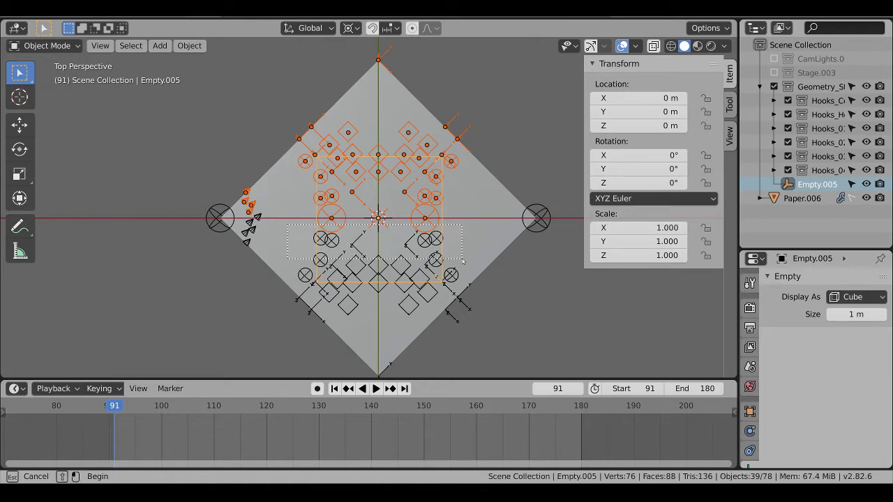
middle_click_drag(463, 260, 465, 261)
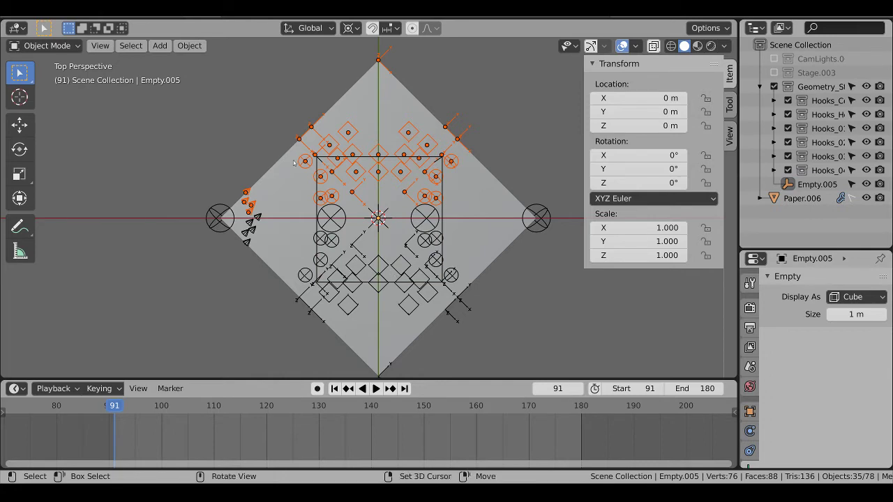
middle_click_drag(391, 200, 422, 140)
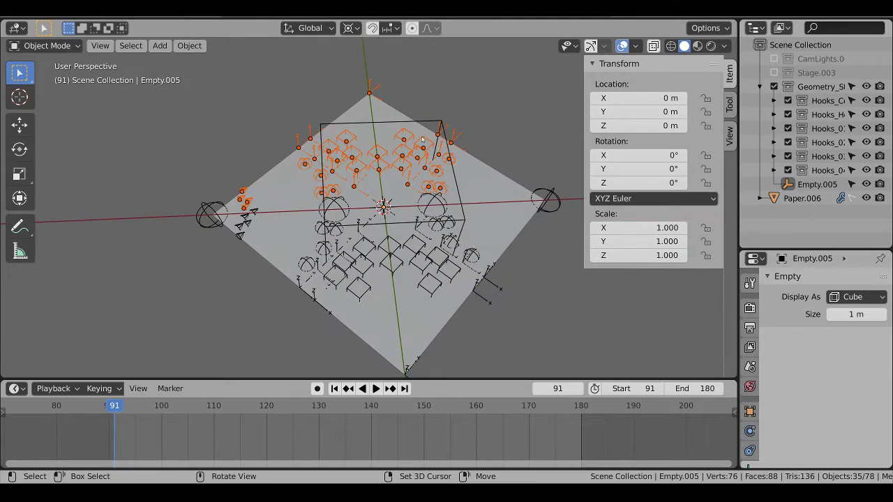
- Parent the selected hooks to Empty.005 with Object (Keep Transform)
left_click(429, 122, "shift")
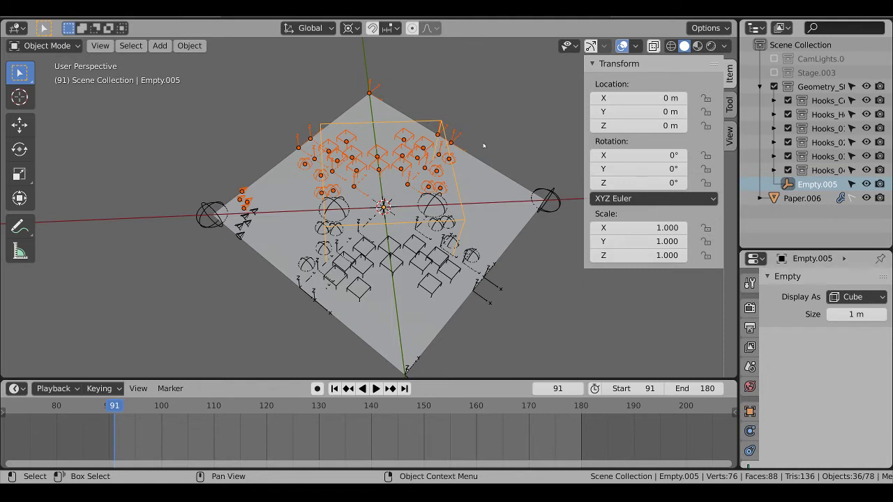
key("ctrl")
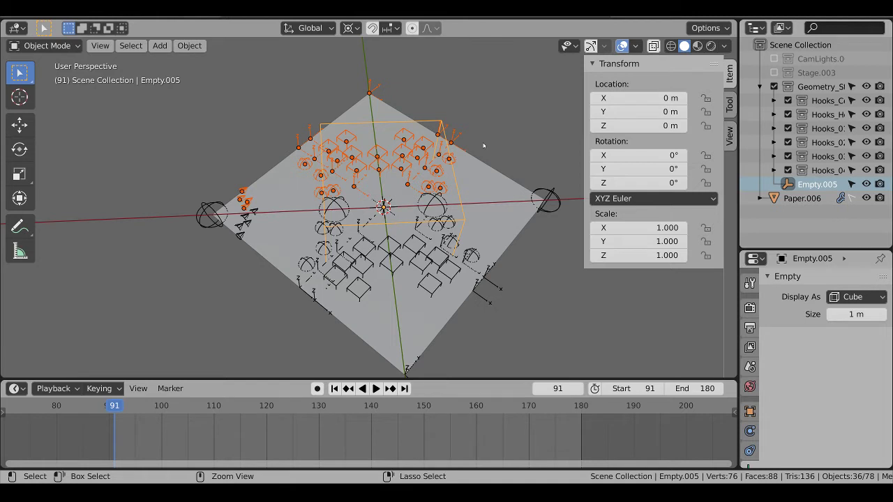
key("ctrl+p")
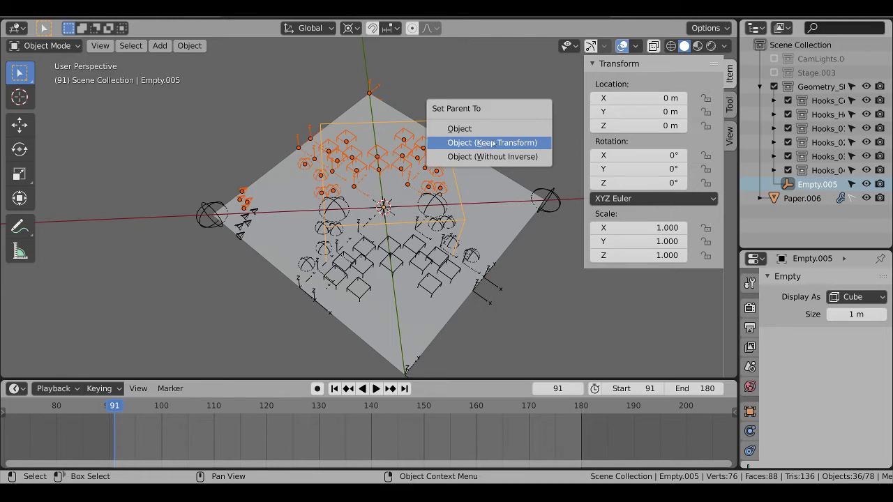
left_click(496, 143)
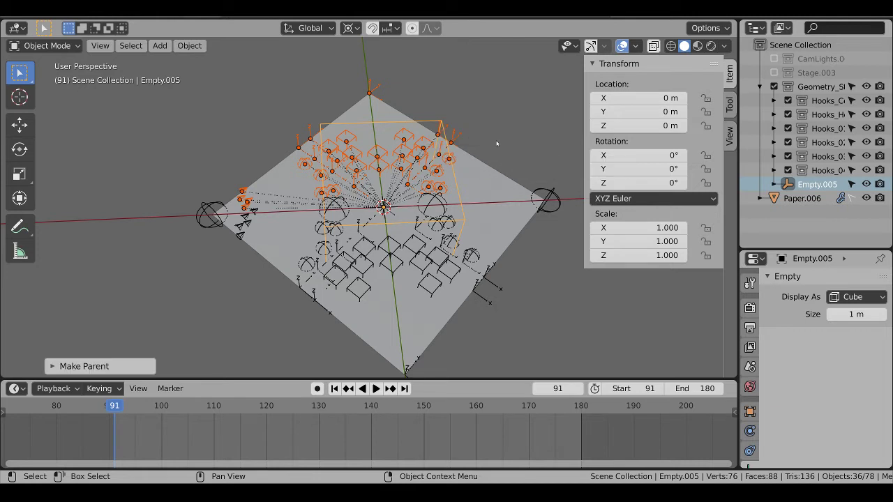
left_click(457, 184)
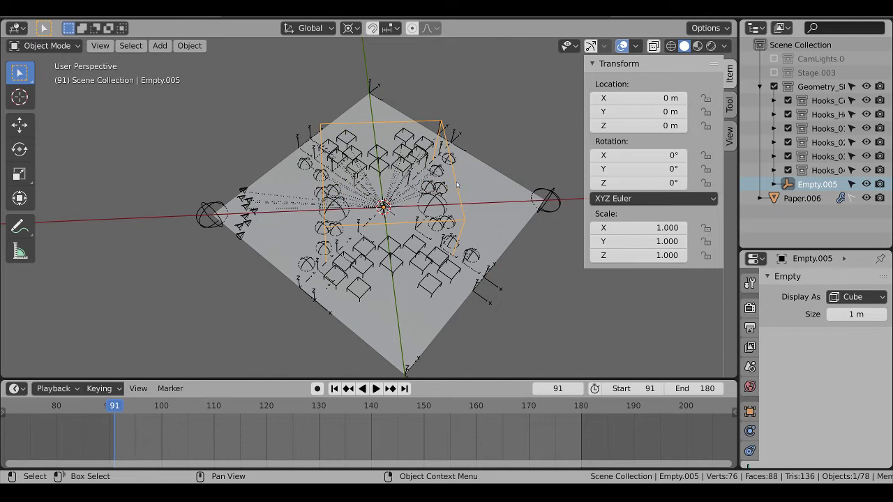
- Confirm the hooks follow Empty.005, then keyframe its 0° X rotation at frame 91
key("g")
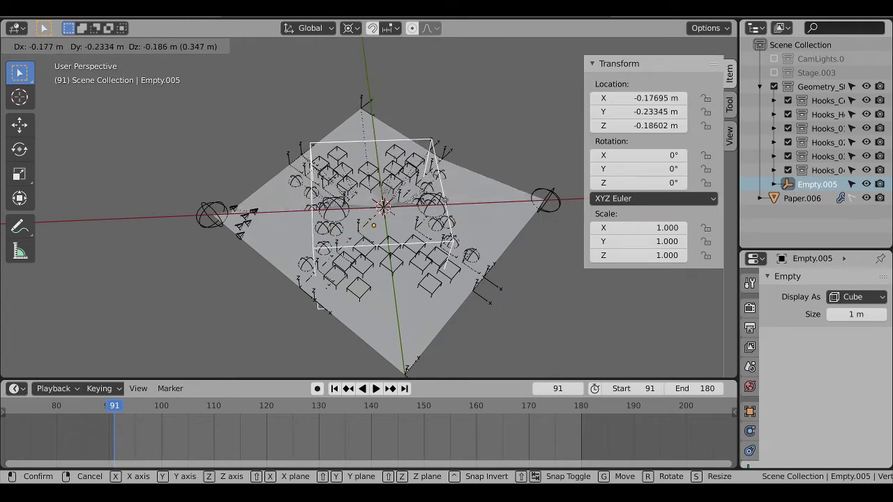
key("Escape")
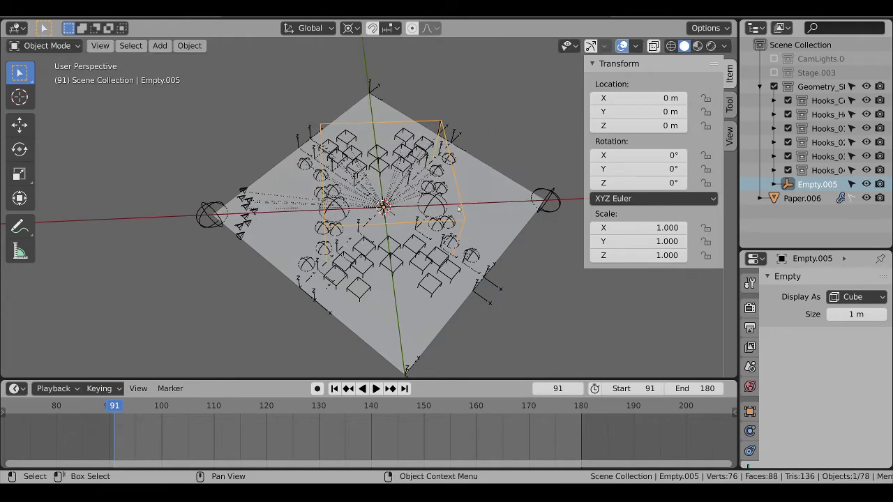
right_click(620, 155)
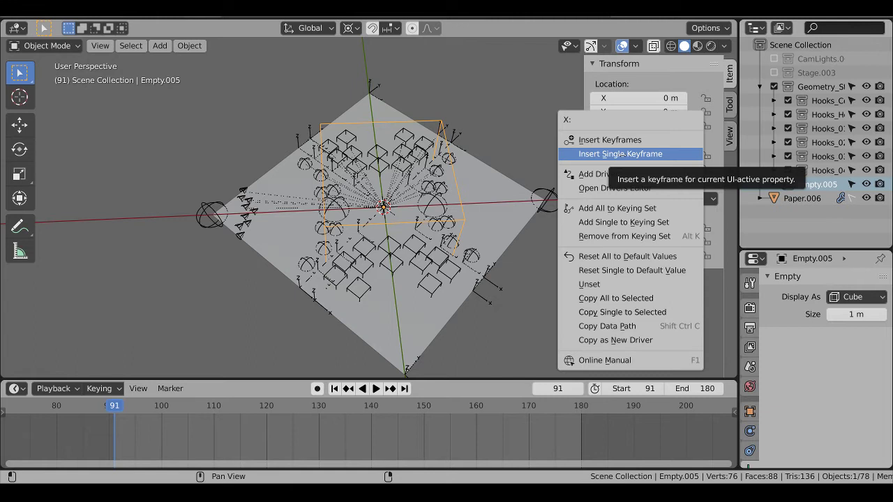
left_click(621, 154)
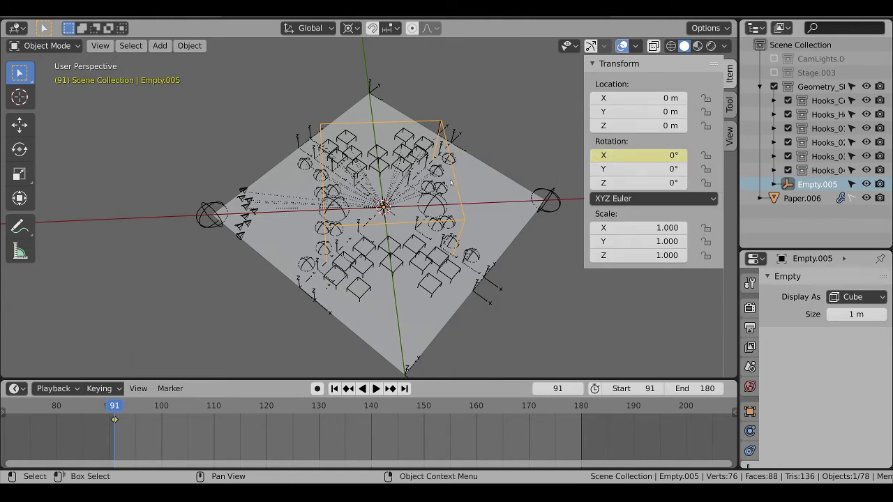
- Keyframe Empty.005's X rotation at 180° on frame 180, folding the upper half down
key("shift+Right")
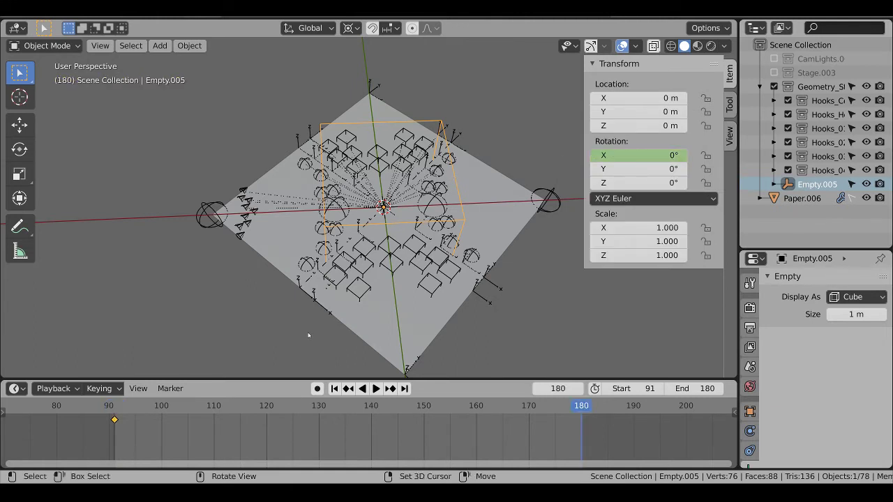
left_click(626, 156)
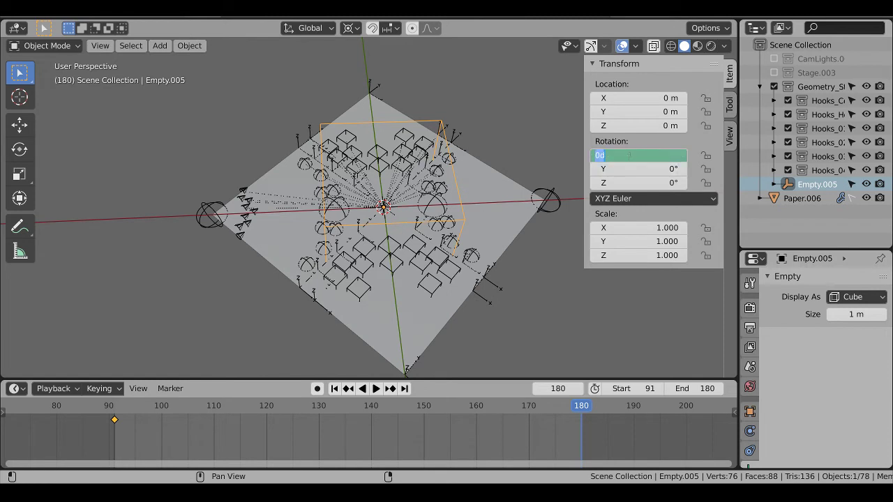
type("180")
key("Return")
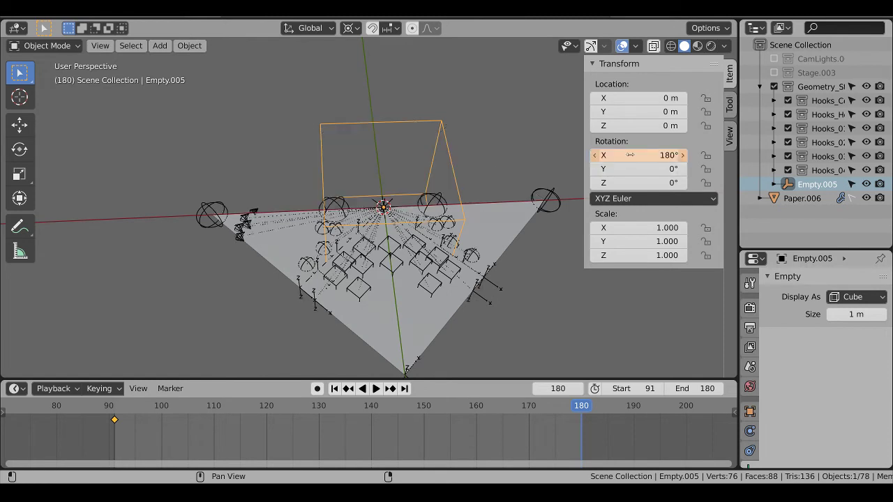
right_click(630, 155)
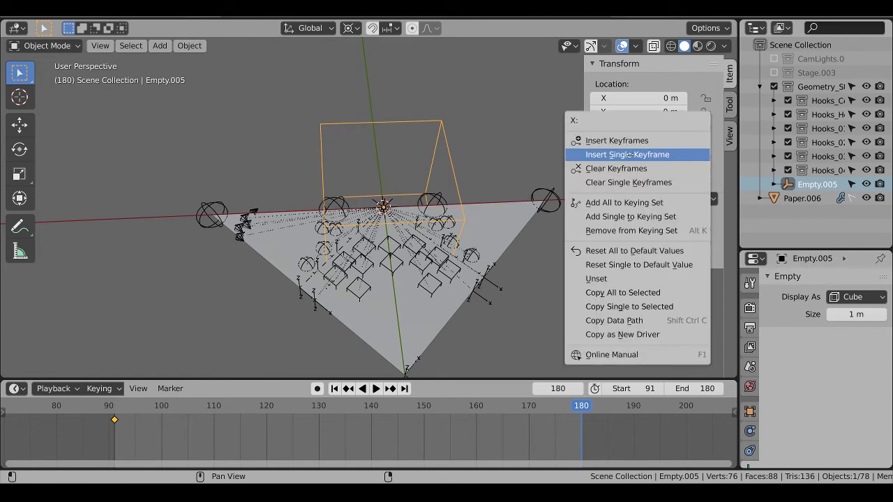
left_click(629, 154)
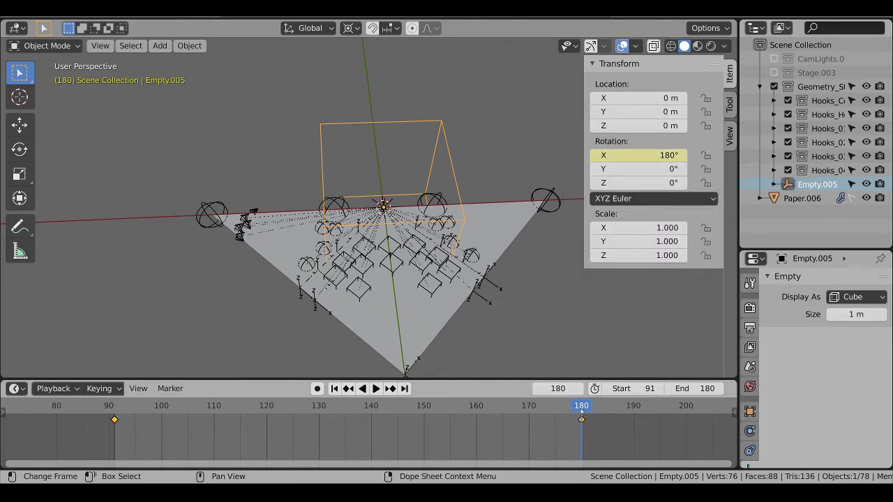
left_click_drag(581, 412, 142, 424)
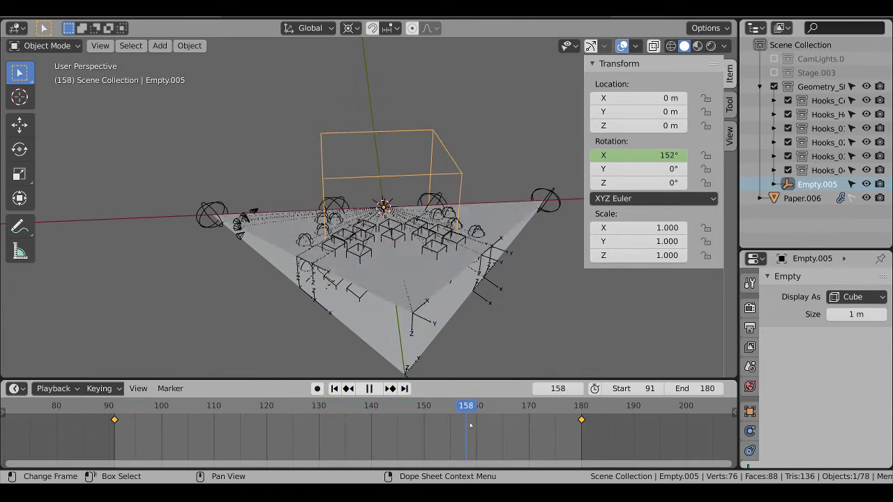
left_click_drag(471, 424, 580, 424)
key("space")
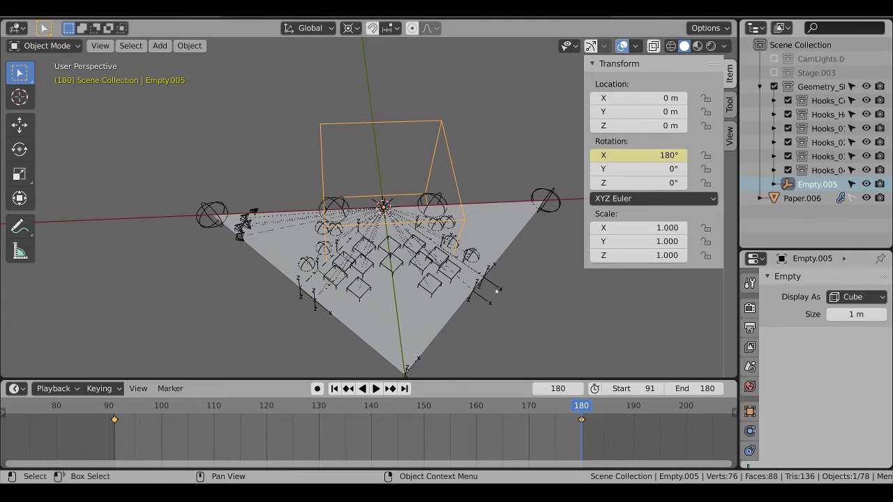
- Create another full-copy scene, excluding CamLights and Stage and collapsing the hooks collections
left_click(725, 7)
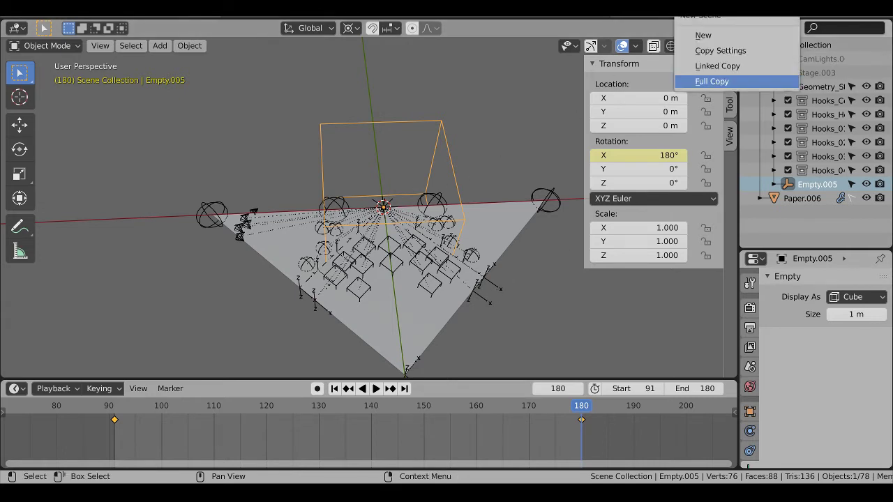
left_click(718, 81)
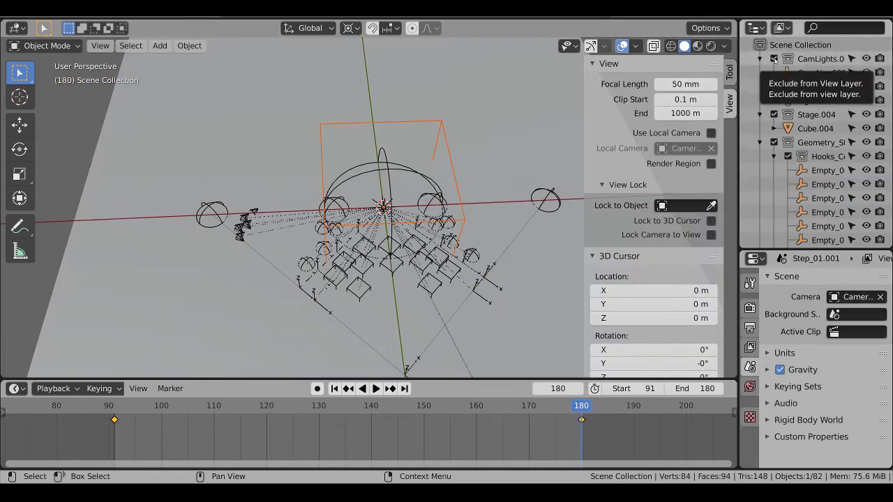
left_click(774, 59)
left_click(774, 73)
left_click(773, 100)
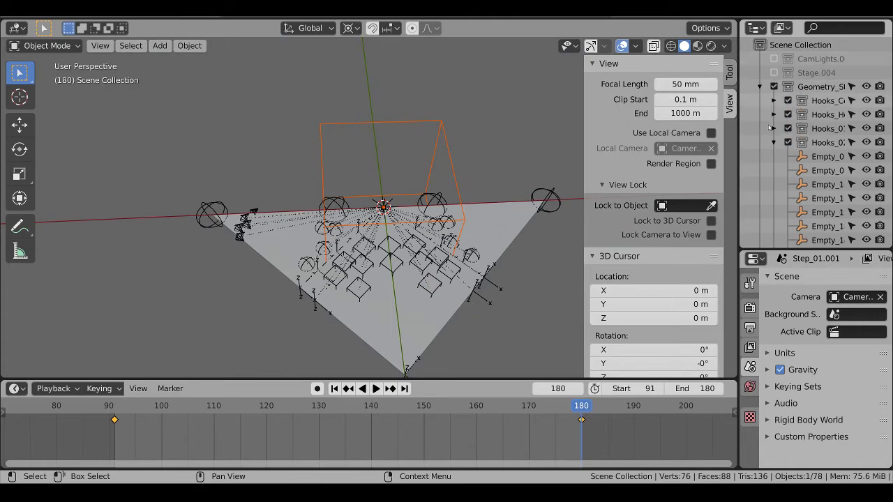
left_click(773, 142)
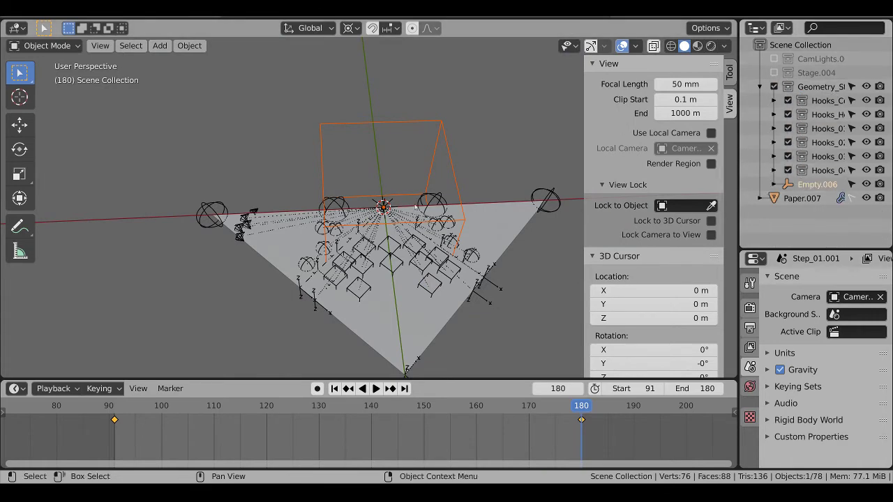
- Clear Empty.006's copied X rotation keyframes
middle_click_drag(416, 207, 364, 197, "shift")
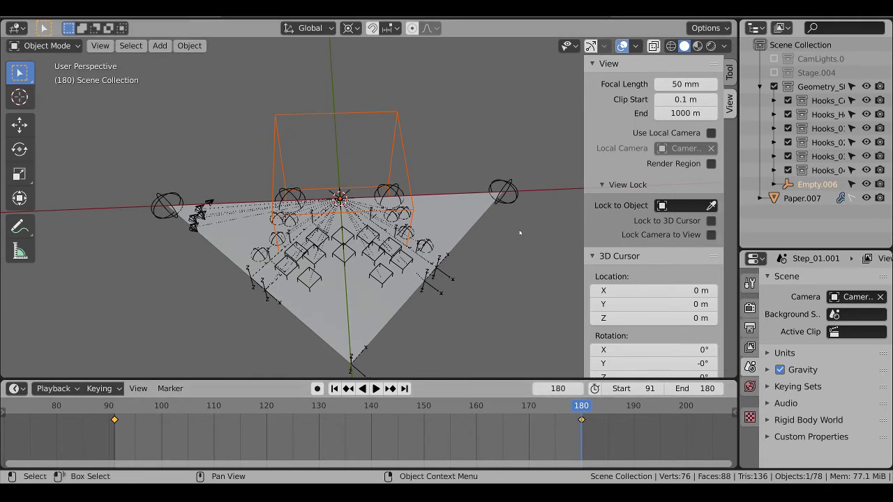
left_click(400, 138)
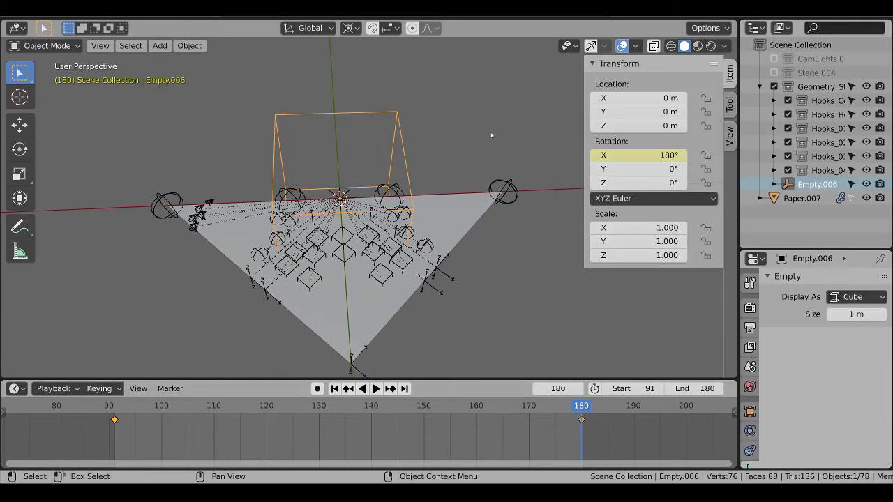
right_click(641, 152)
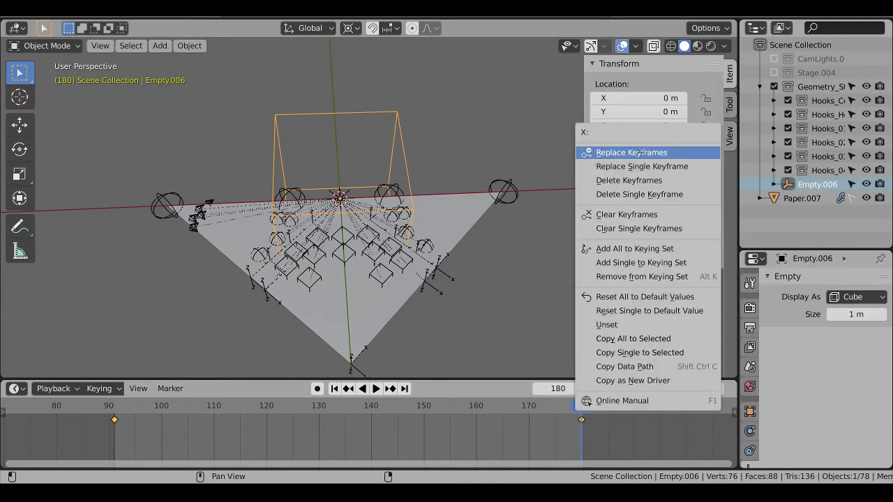
left_click(628, 216)
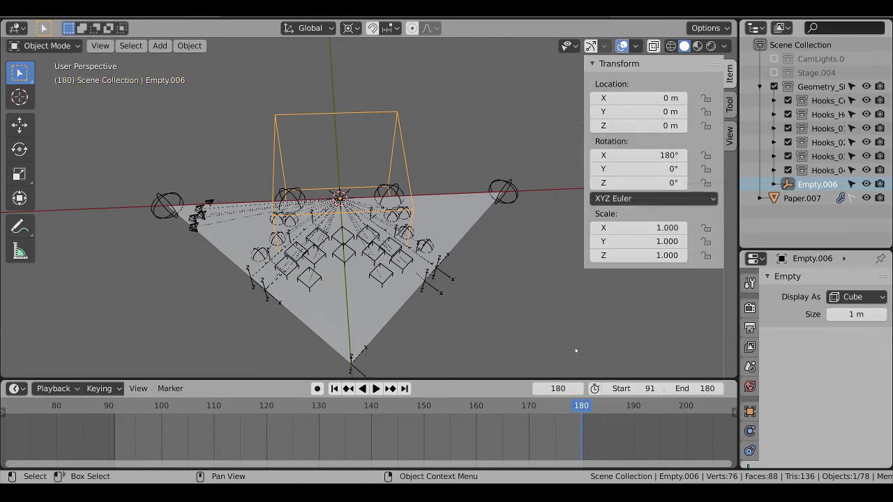
- Set the scene's frame range to 181–270
left_click(630, 391)
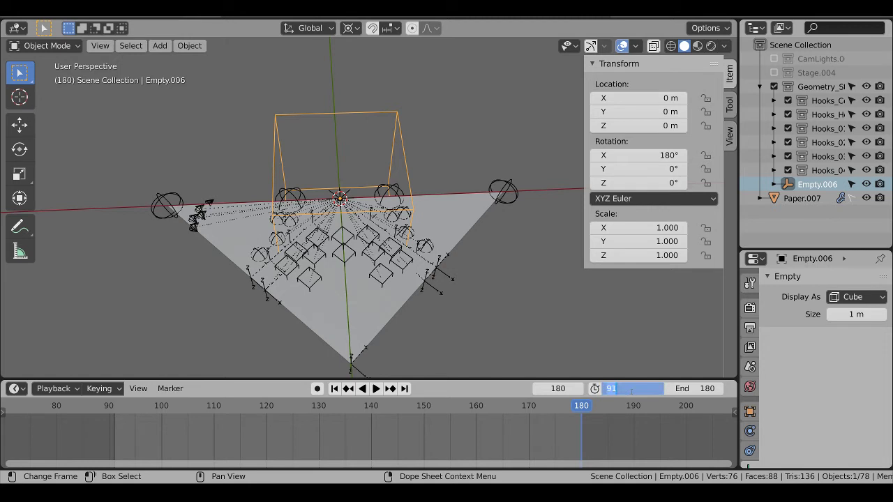
type("181")
key("Tab")
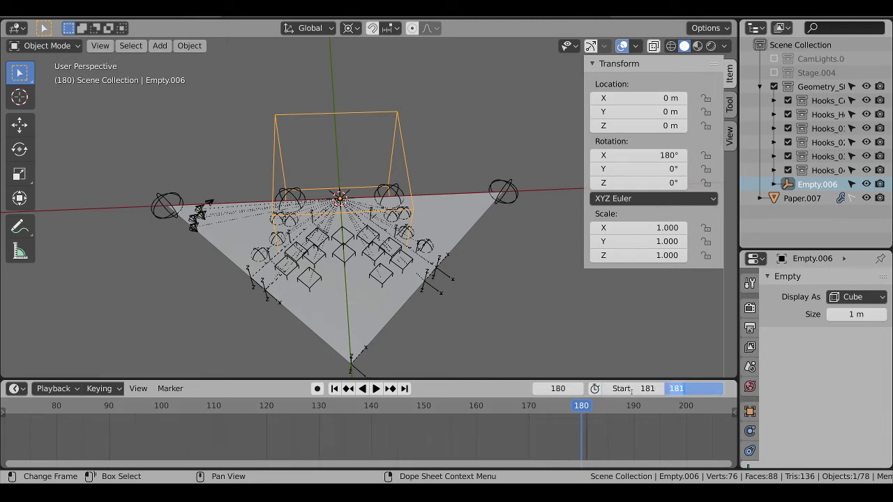
type("270")
key("Return")
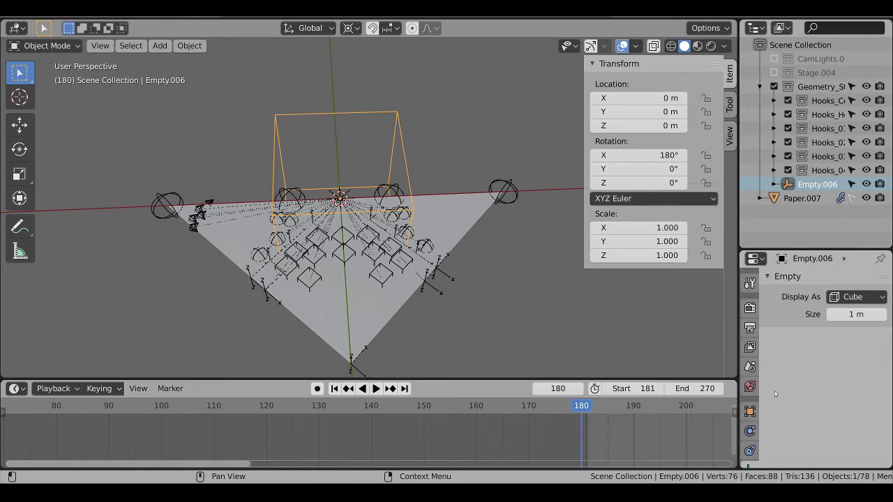
middle_click_drag(698, 407, 213, 446)
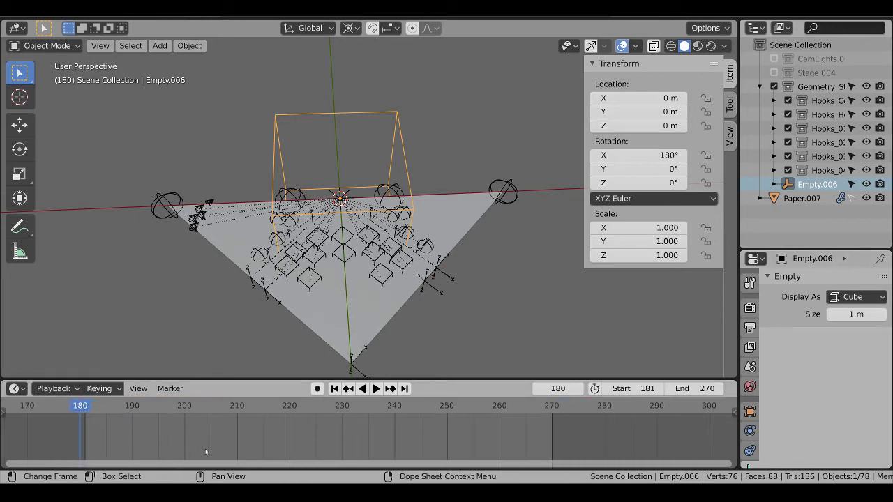
- At frame 181, unparent all objects keeping transforms, leaving Empty.006 selected
key("Right")
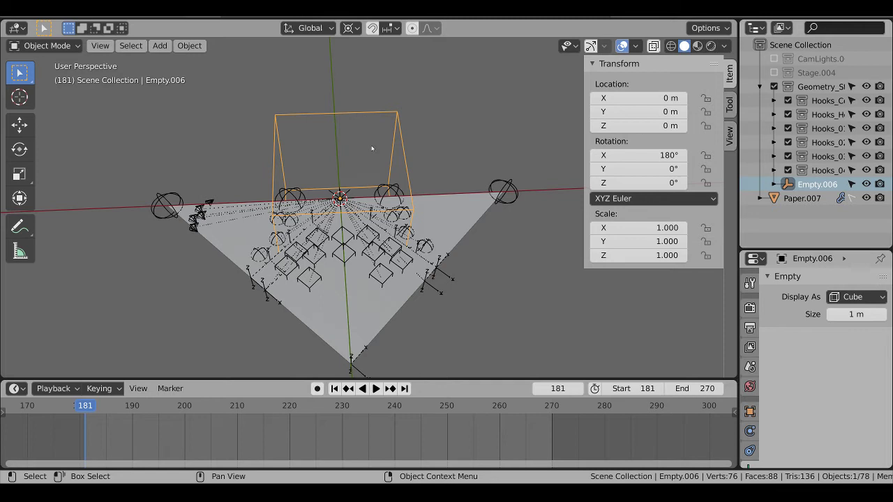
key("a")
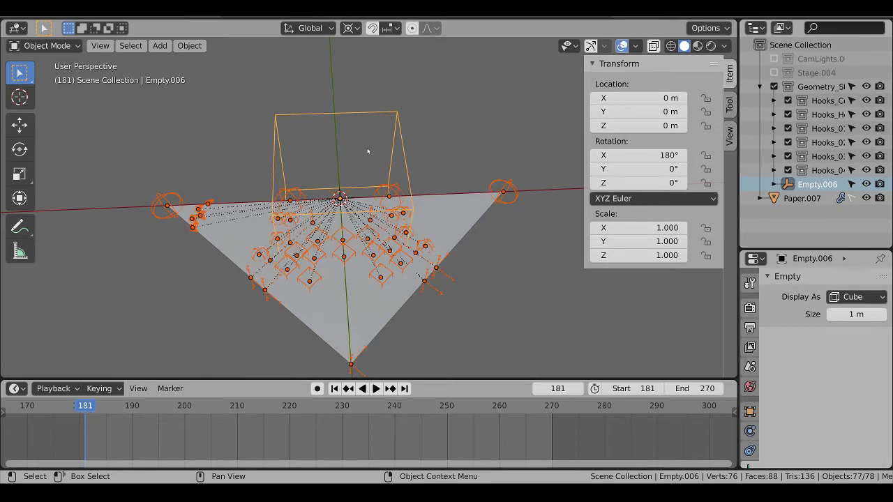
key("alt+p")
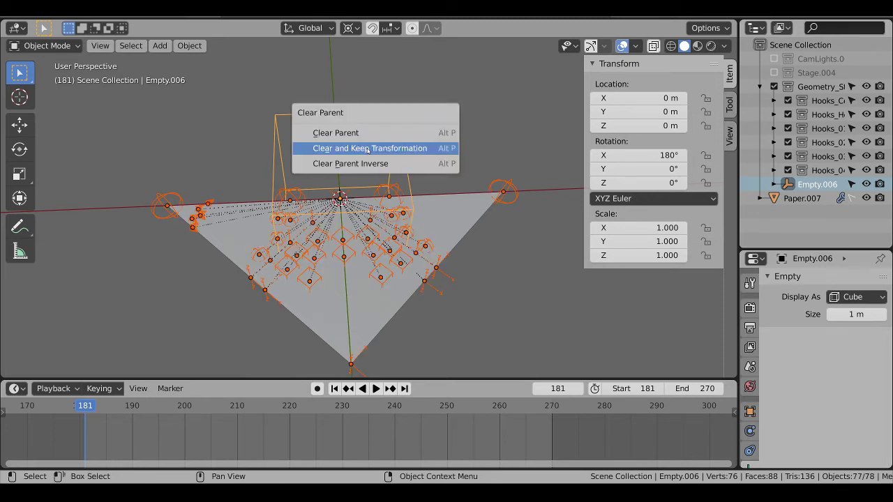
left_click(368, 149)
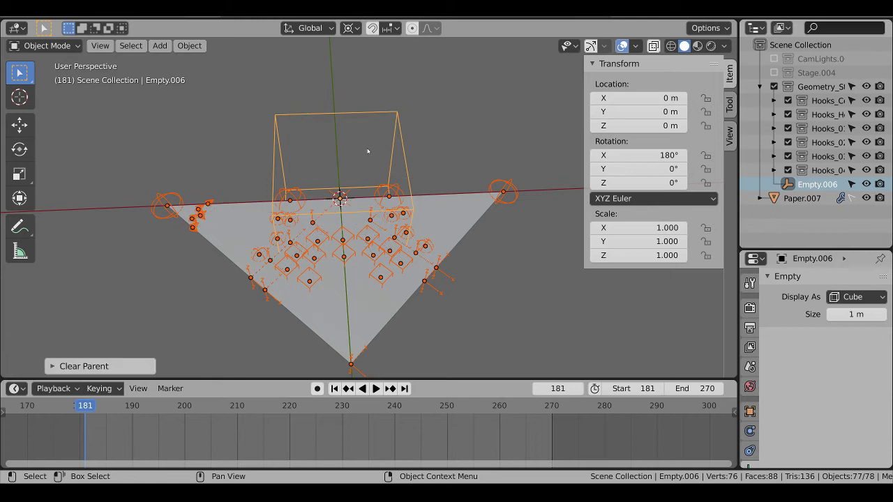
left_click(402, 145)
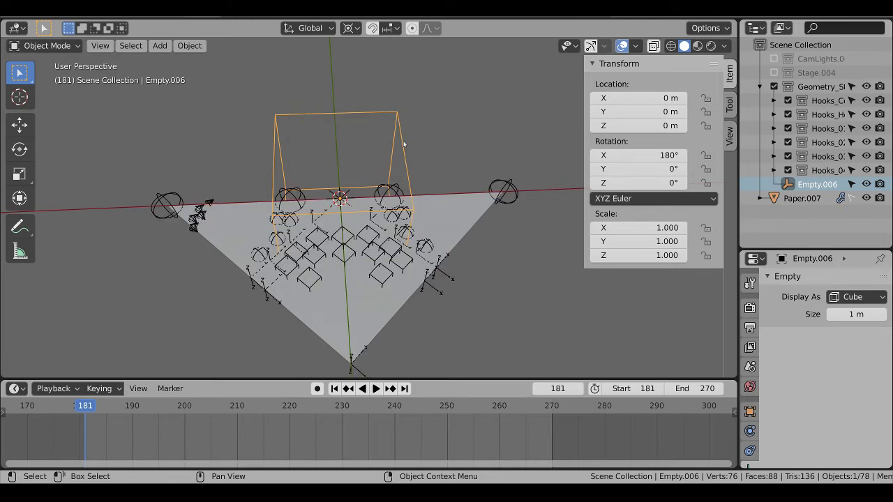
- In orthographic top view, parent the right-half hooks to Empty.006 with Keep Transform
key("KP_7")
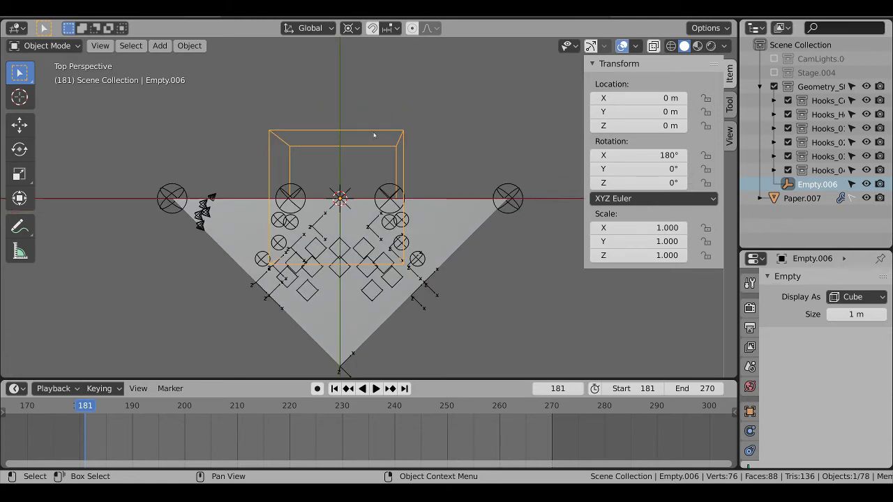
key("KP_5")
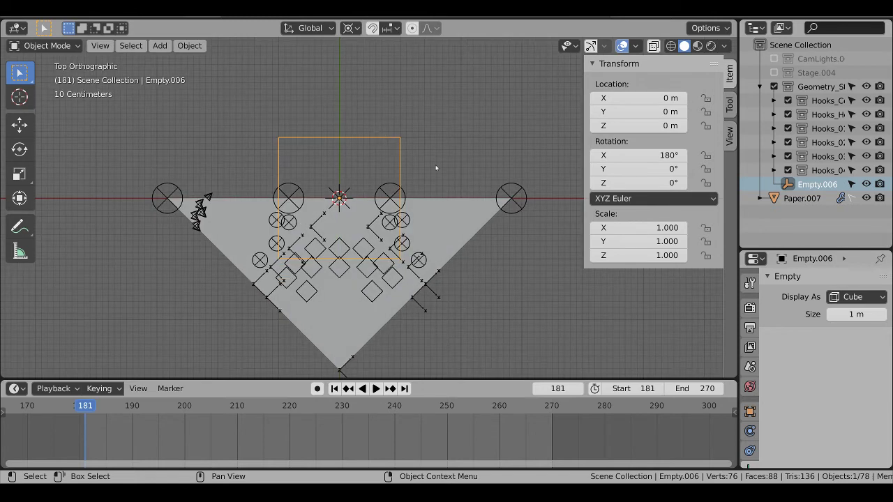
middle_click_drag(436, 168, 418, 140, "shift")
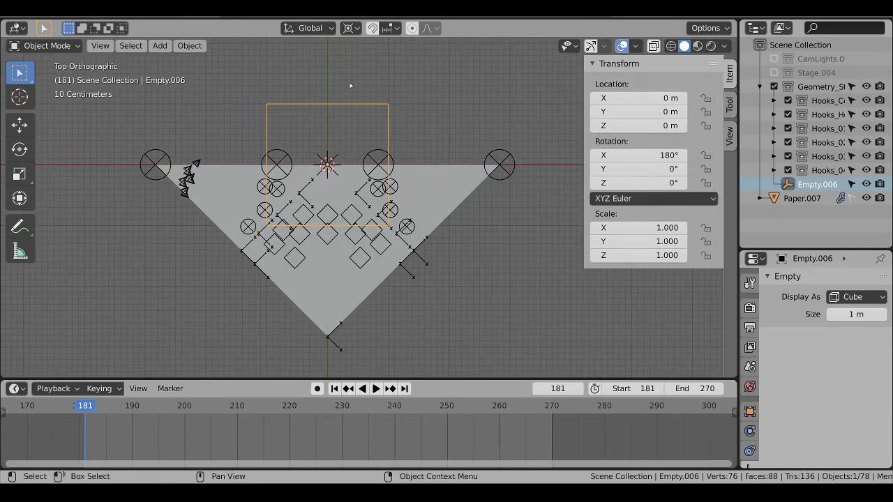
left_click_drag(351, 85, 510, 343)
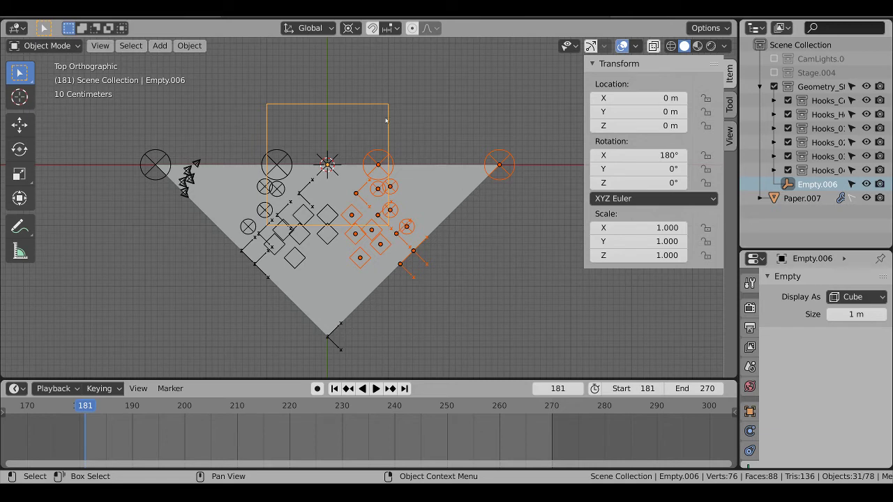
scroll(391, 111, "up", 2)
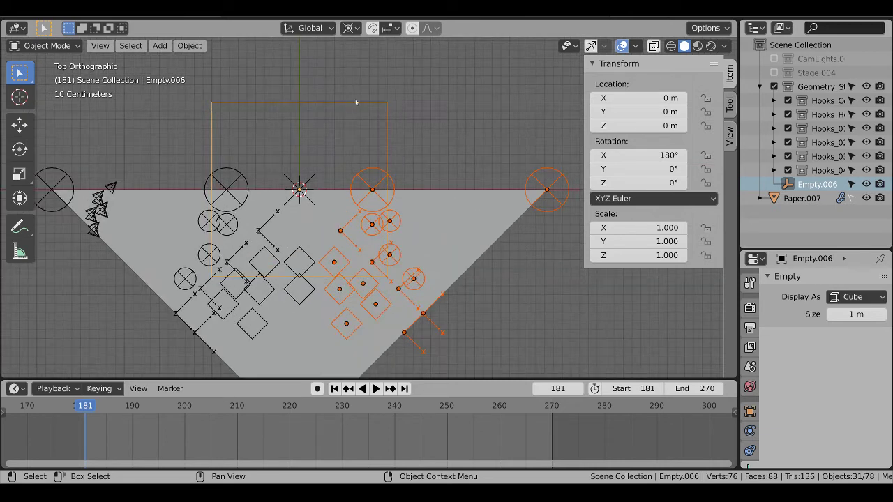
middle_click_drag(285, 104, 345, 87)
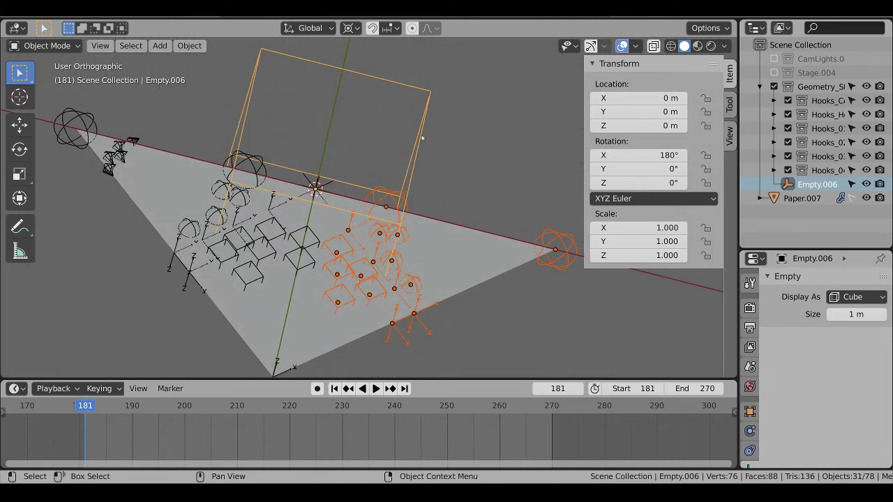
middle_click_drag(421, 138, 390, 183)
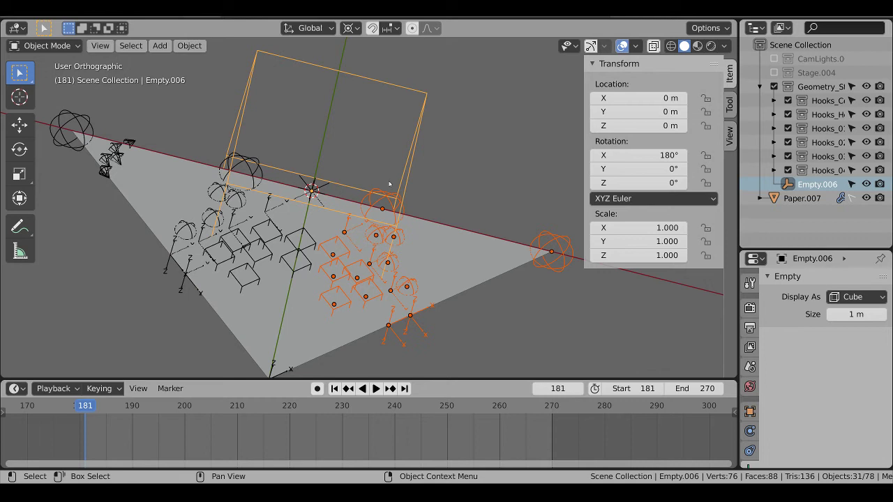
key("ctrl+p")
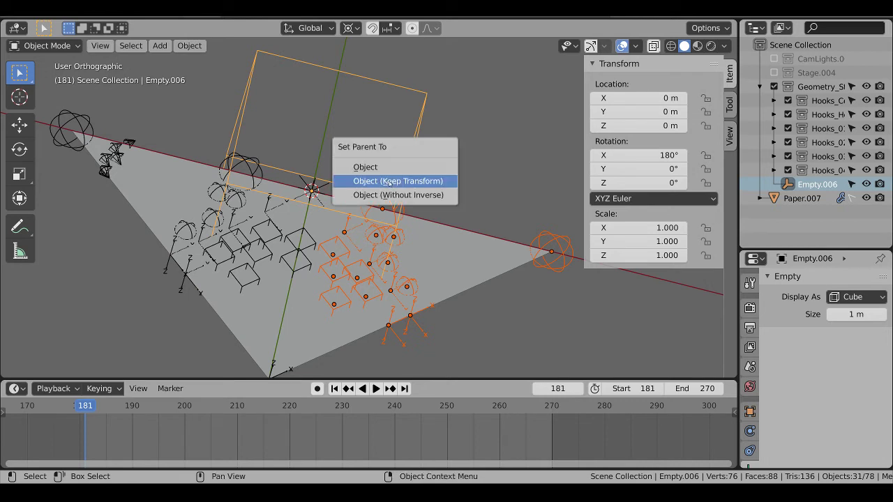
left_click(412, 182)
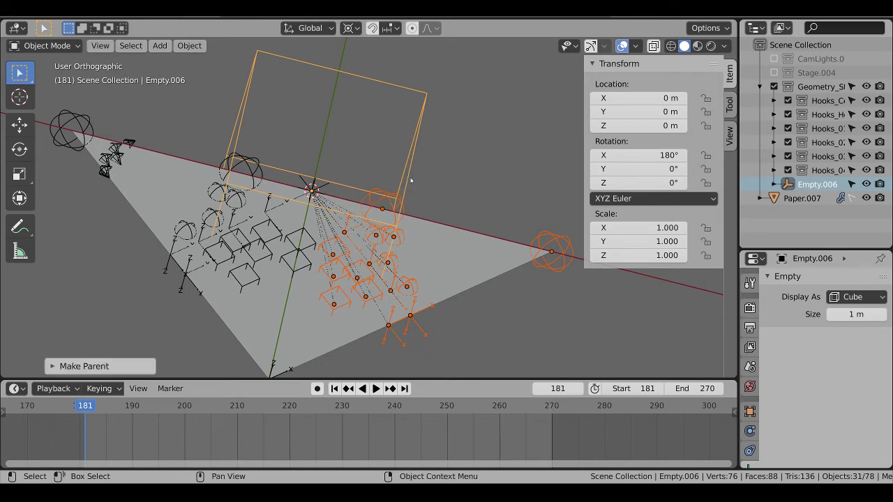
- Check Empty.006's child hooks, then reset the empty's rotation to zero
left_click(410, 180)
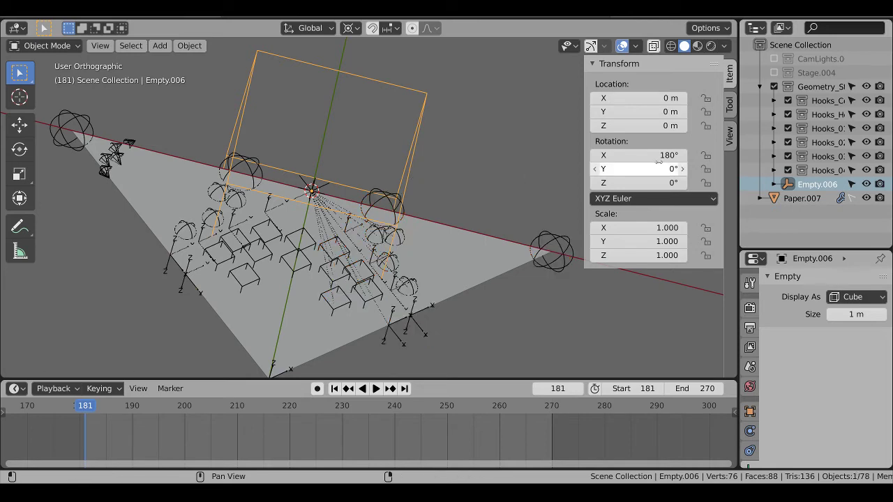
key("KP_7")
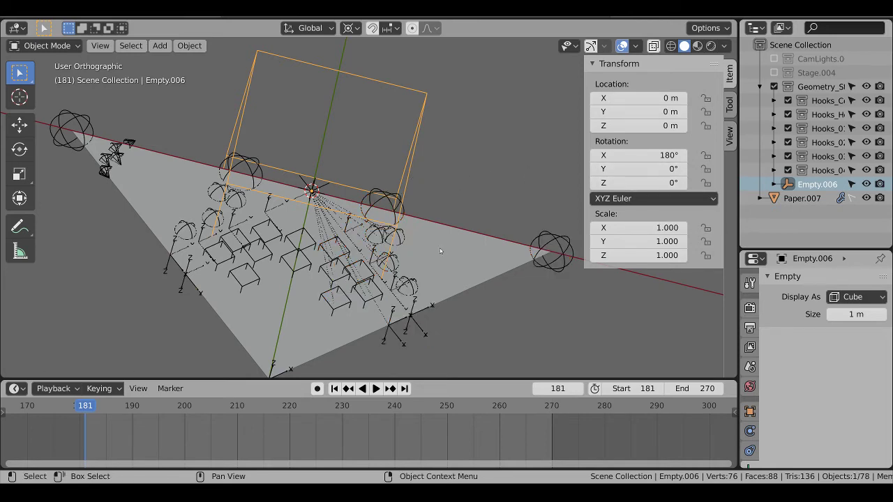
scroll(442, 249, "down", 2)
middle_click_drag(442, 250, 437, 166, "shift")
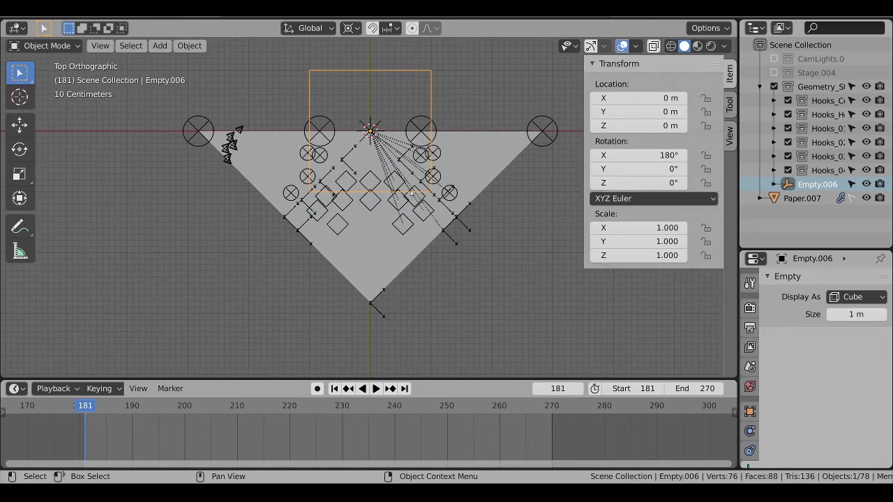
scroll(391, 229, "down", 1)
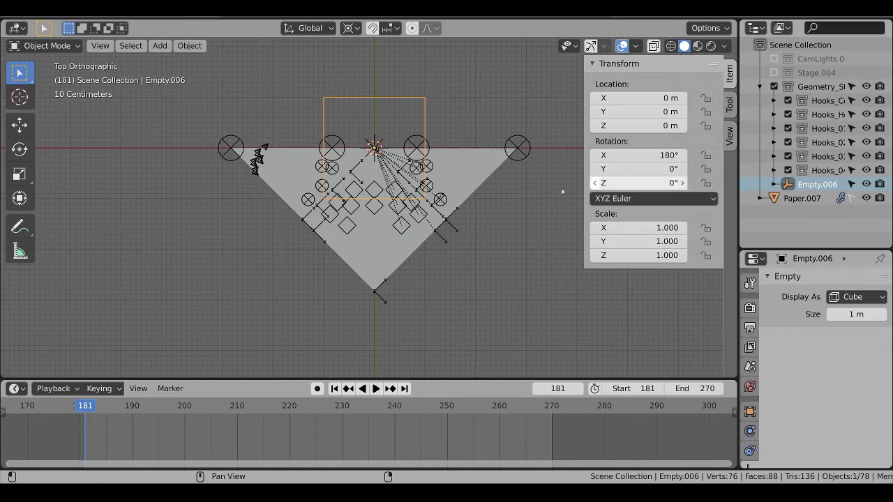
key("ctrl+KP_Add")
key("ctrl+KP_Add")
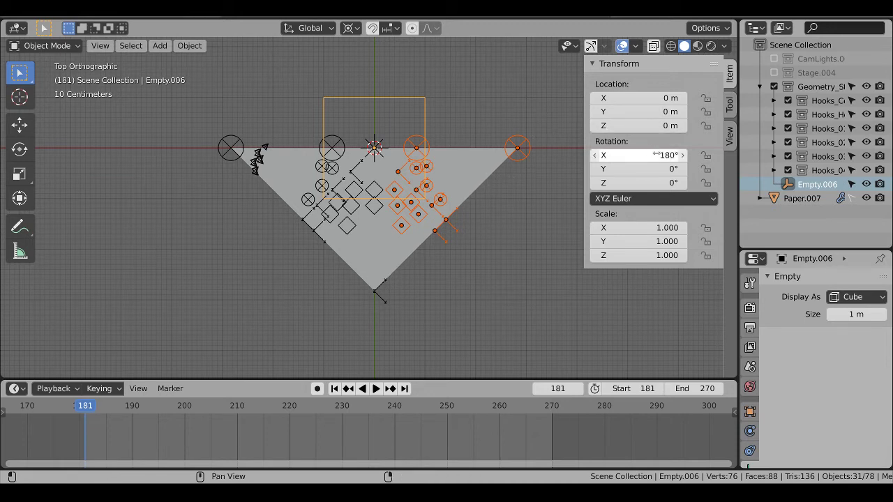
left_click(427, 110)
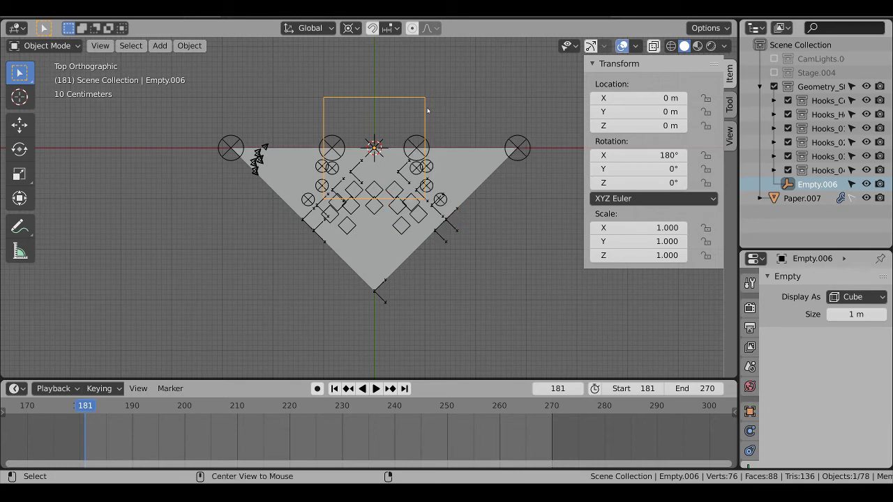
key("alt+r")
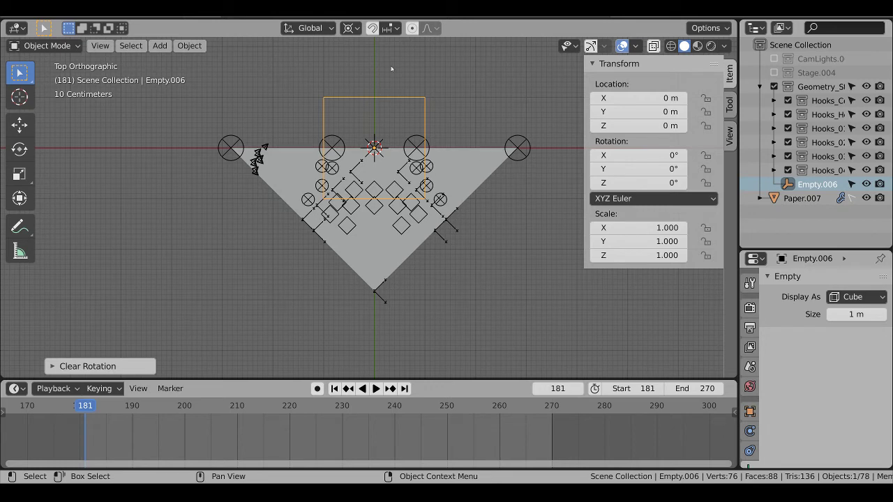
- Re-parent the right-half hooks to Empty.006 keeping transforms
left_click_drag(392, 68, 513, 294)
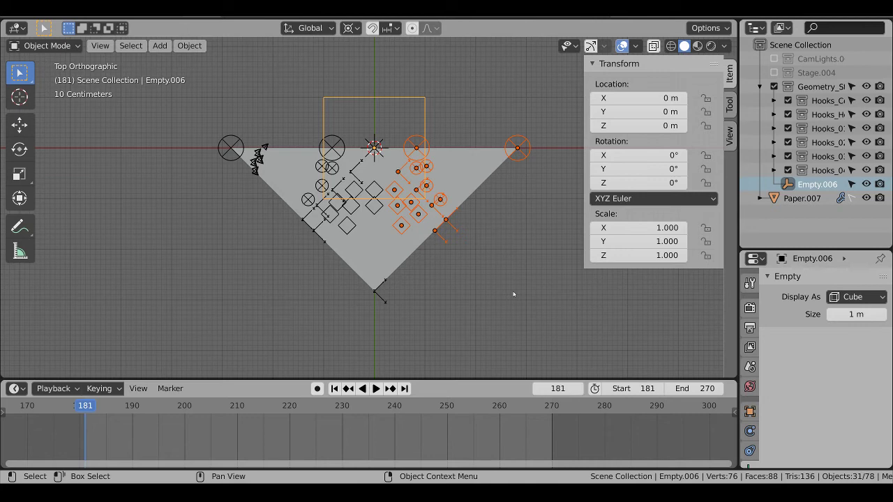
key("ctrl+p")
left_click(394, 152)
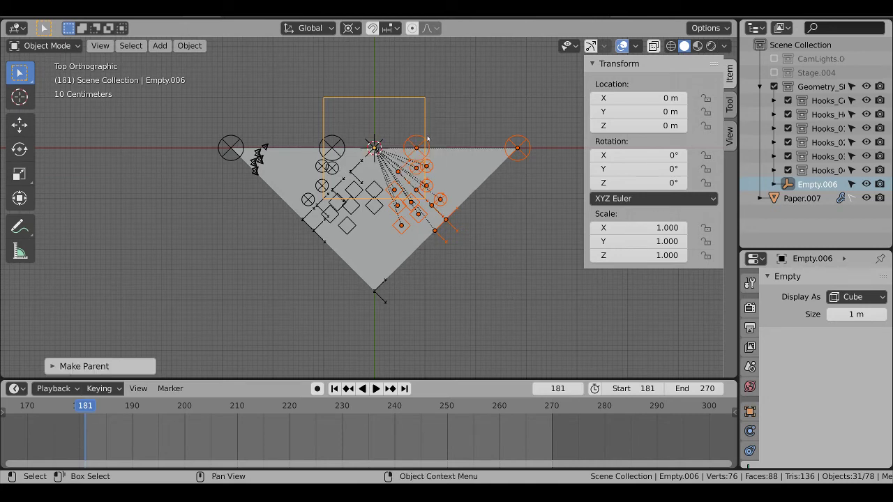
left_click(410, 104)
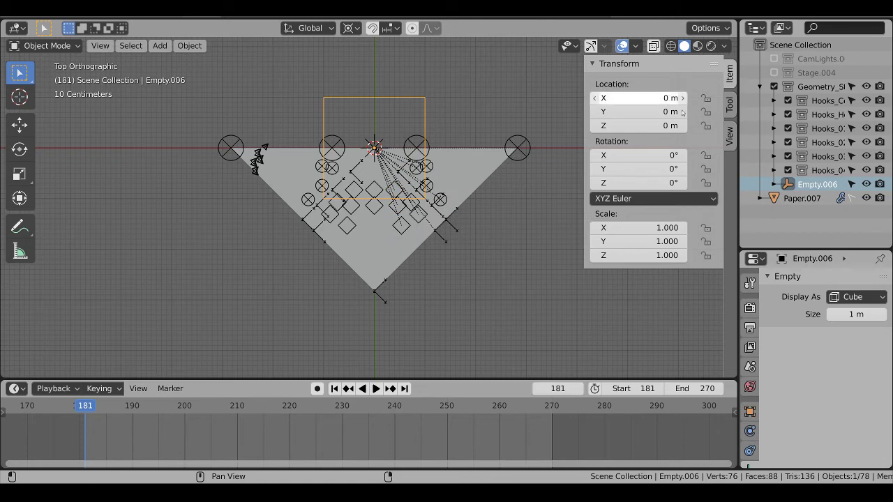
- Keyframe Empty.006's Y rotation at frame 181, then at 180° on frame 270
right_click(627, 169)
left_click(627, 169)
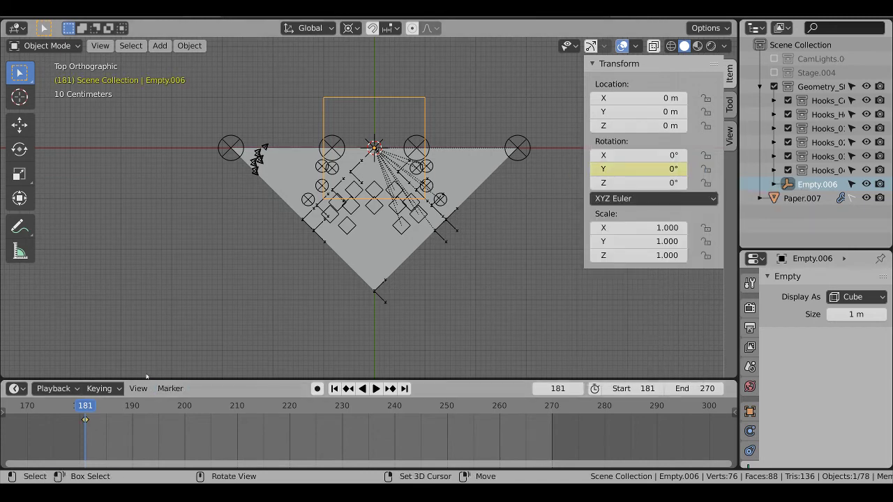
key("shift+Right")
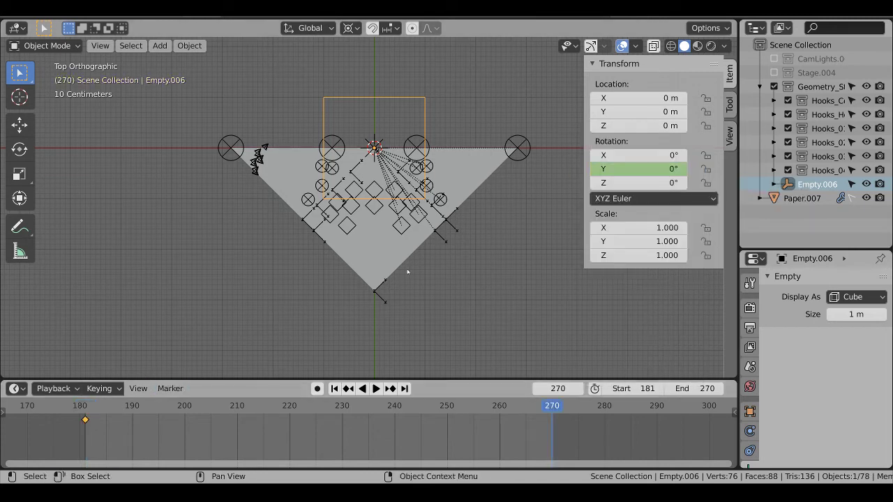
left_click(627, 169)
type("180")
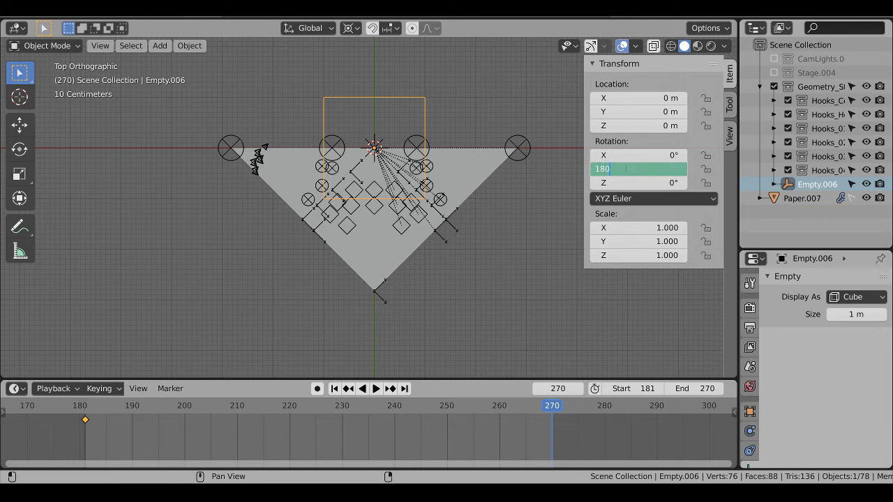
key("Return")
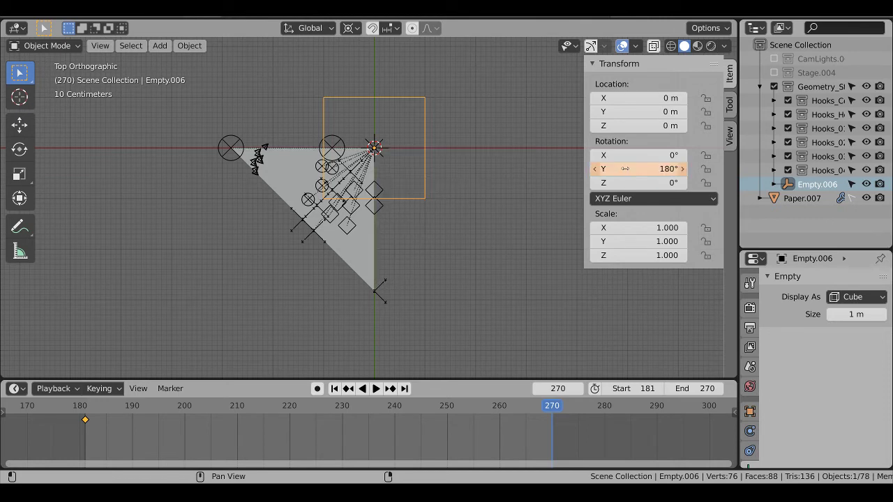
right_click(626, 169)
left_click(620, 168)
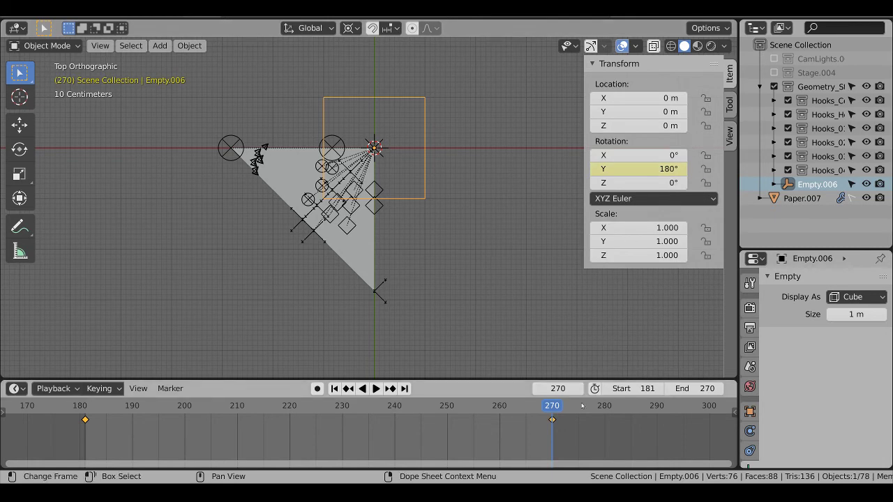
- Play back the fold to check it, then undo the 180° keyframe at frame 270
key("shift+Left")
middle_click_drag(305, 273, 211, 321)
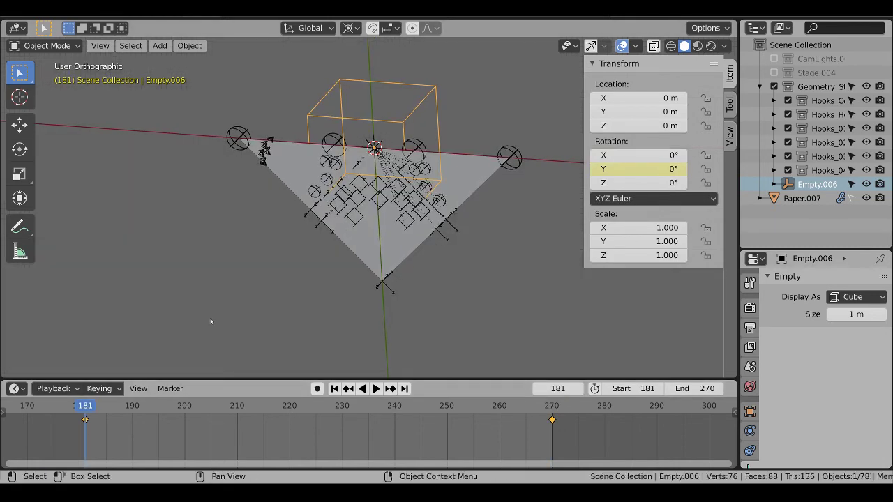
key("space")
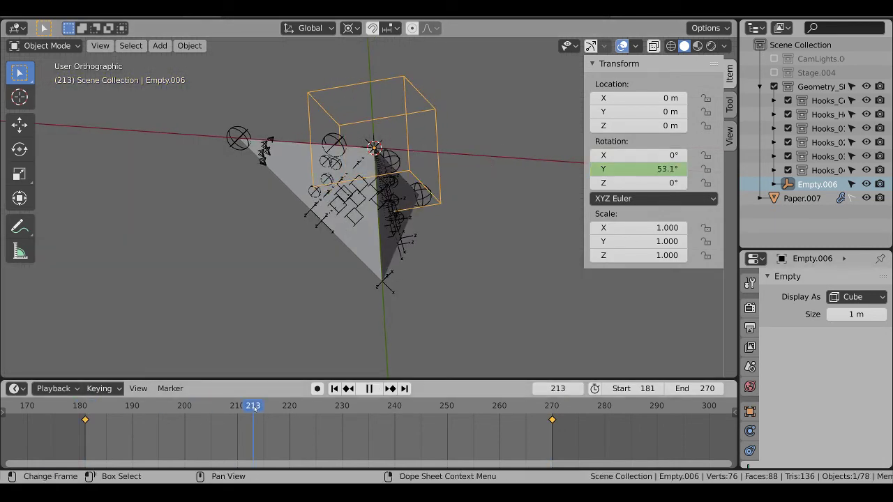
left_click_drag(254, 407, 175, 406)
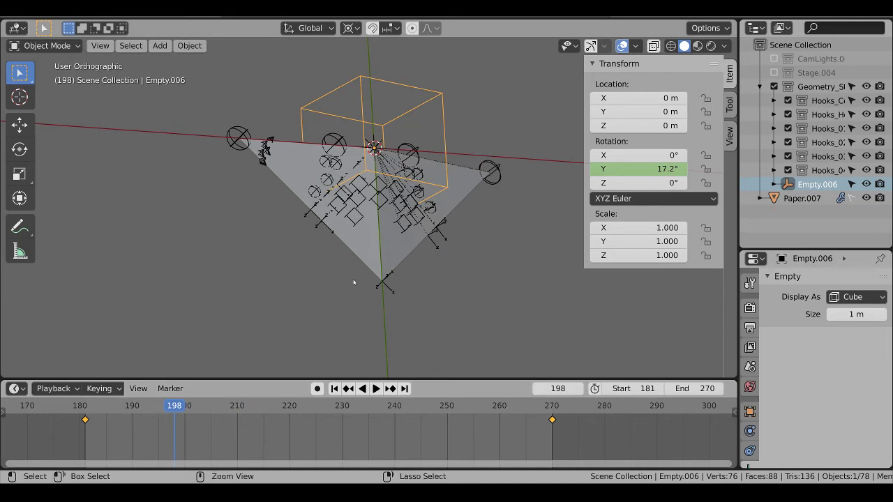
key("shift+Right")
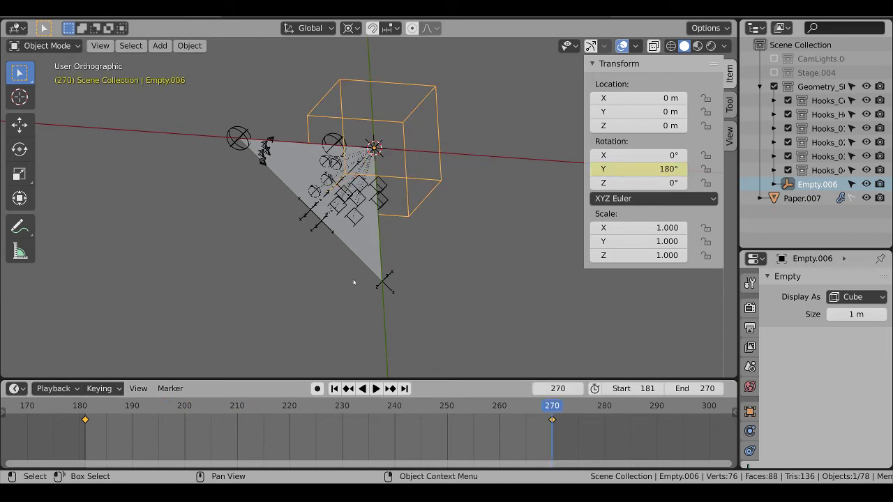
key("ctrl+z")
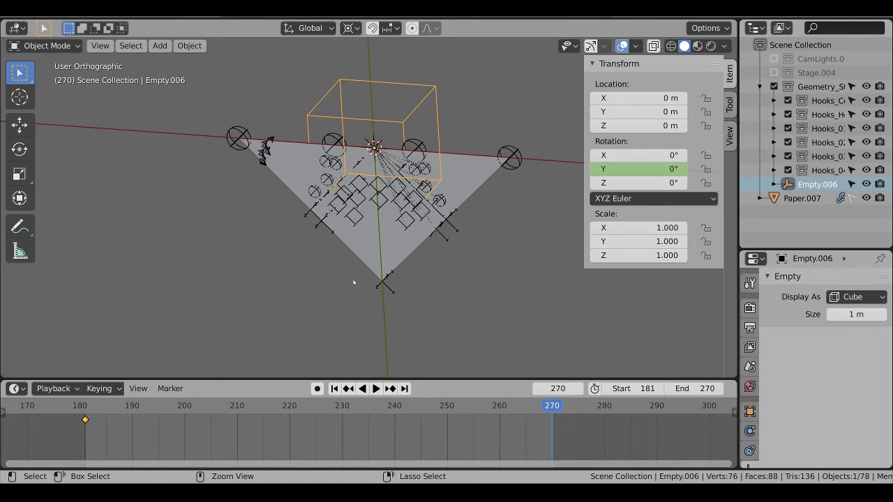
- Keyframe Y rotation -180° at frame 270 and scrub through the fold to verify
left_click(618, 168)
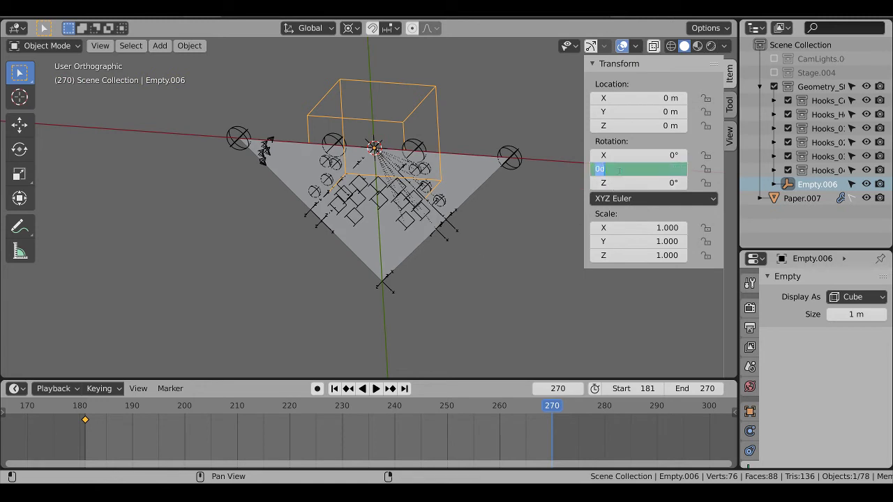
type("-180")
key("Return")
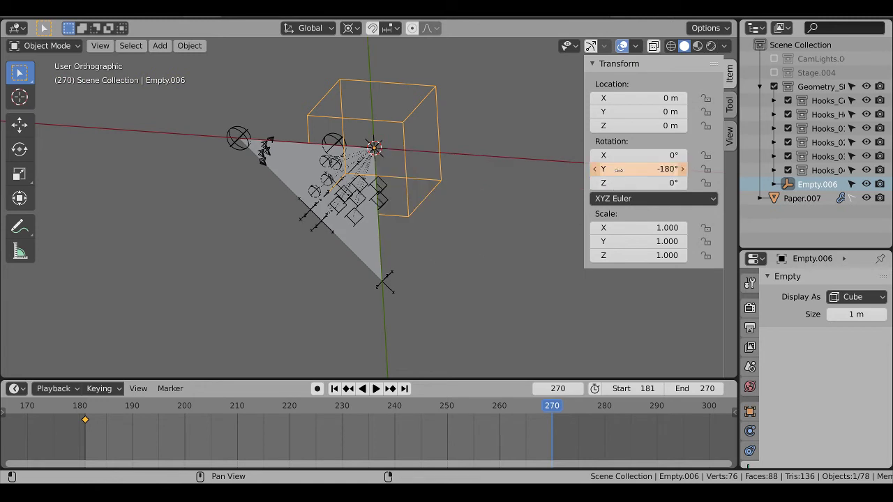
right_click(642, 169)
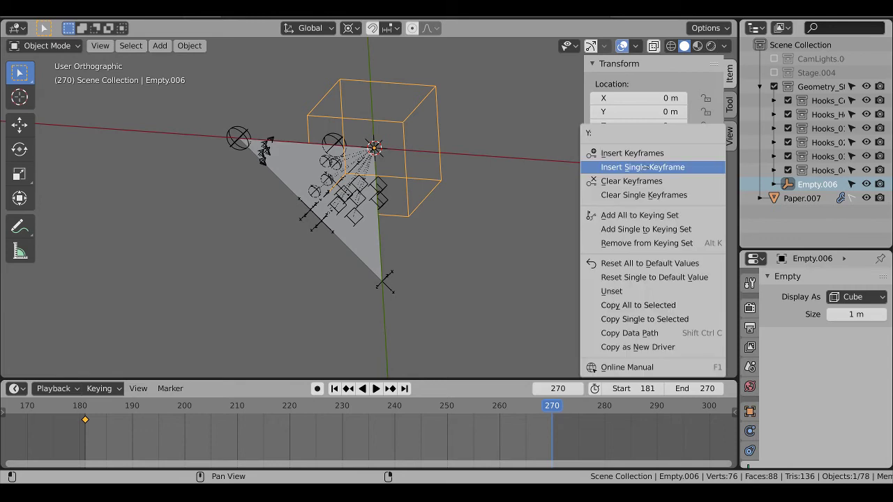
left_click(642, 168)
mouse_move(541, 430)
left_mouse_down()
mouse_move(105, 429)
mouse_move(552, 420)
left_mouse_up()
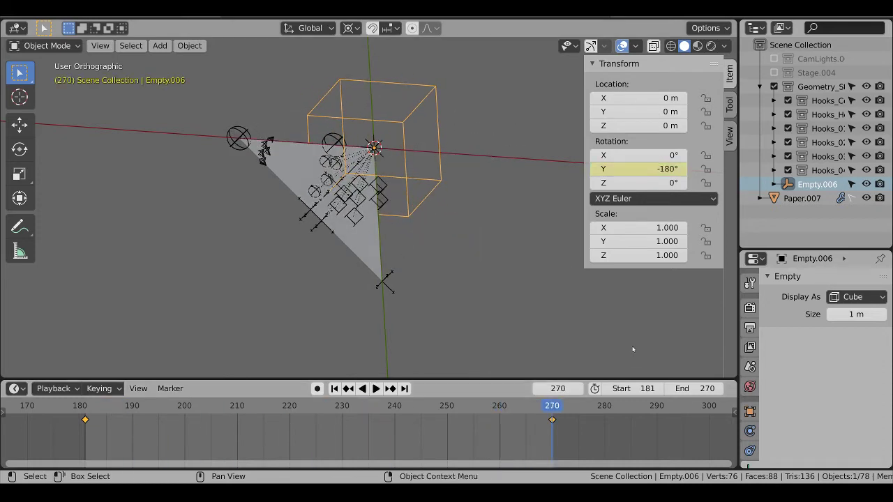
middle_click_drag(579, 310, 427, 250)
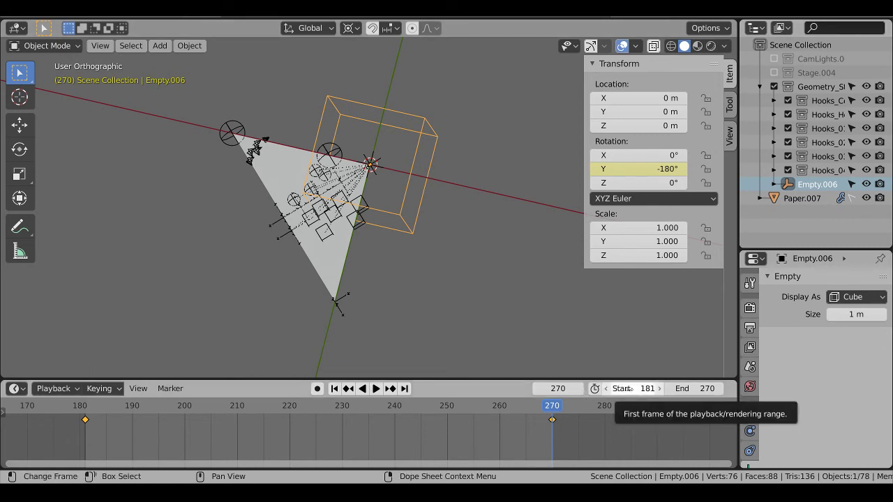
- Extend the scene's end frame to 360
left_click(698, 393)
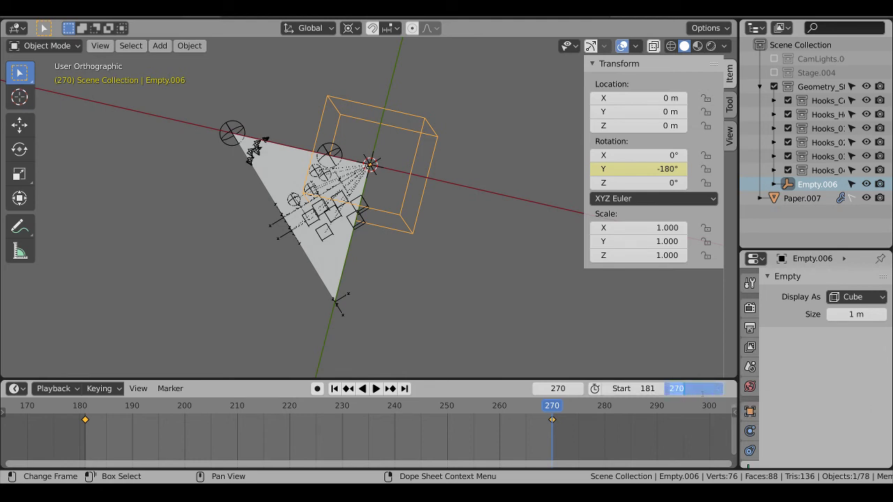
type("360")
key("Return")
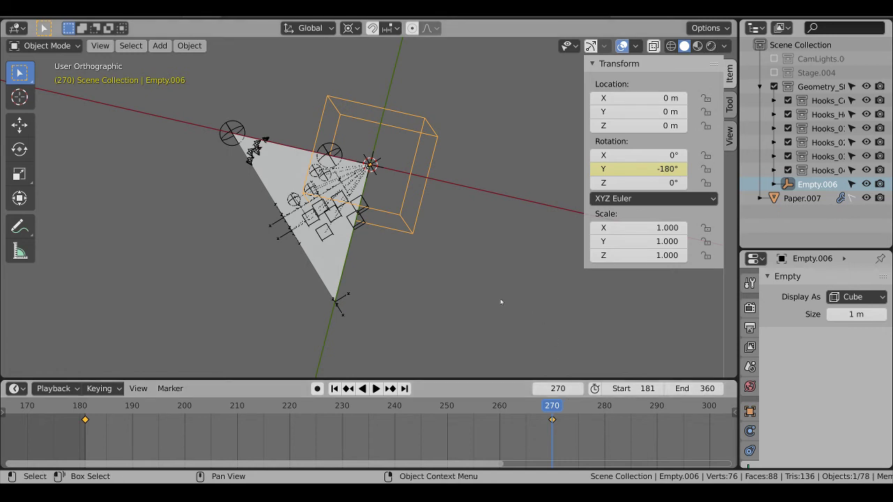
middle_click_drag(384, 295, 237, 200)
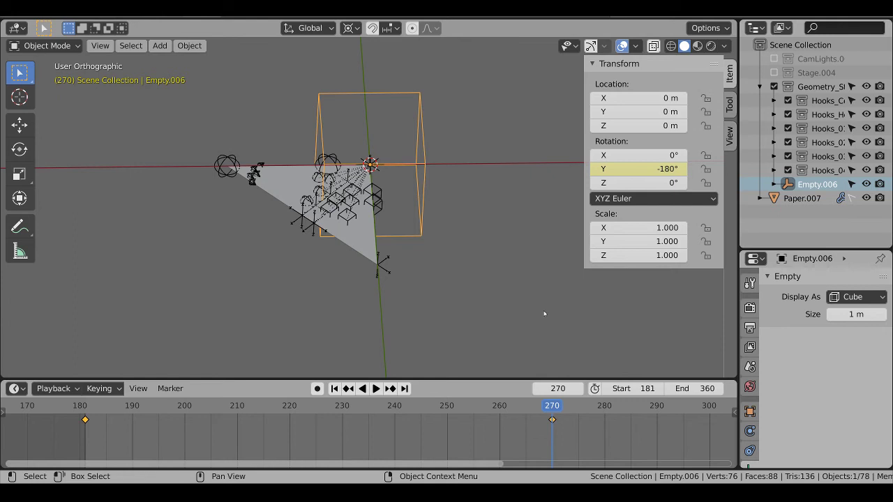
- Keyframe Empty.006's Y rotation at -90° on frame 360 and fit the 181–360 range
key("shift+Right")
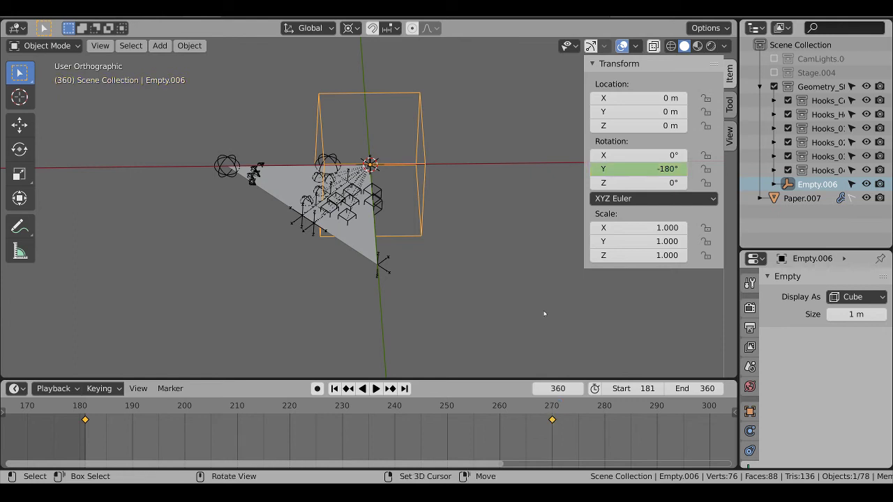
left_click(633, 172)
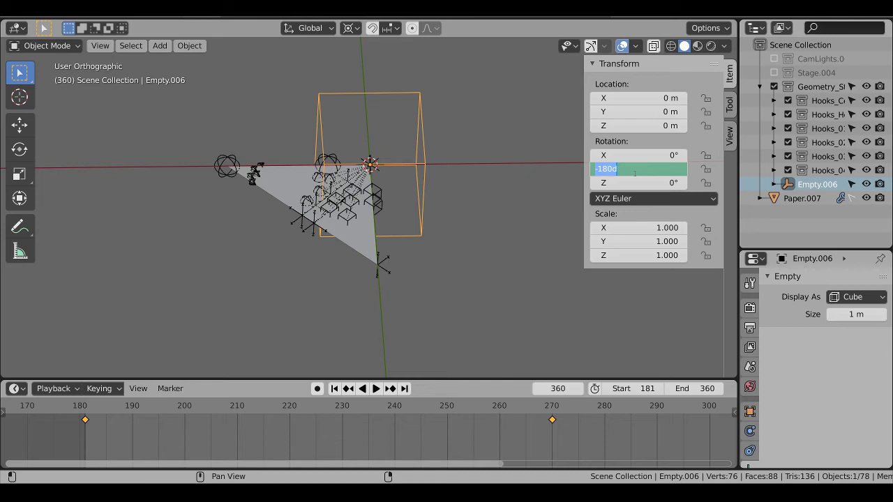
type("-90")
key("Return")
middle_click_drag(530, 307, 470, 326)
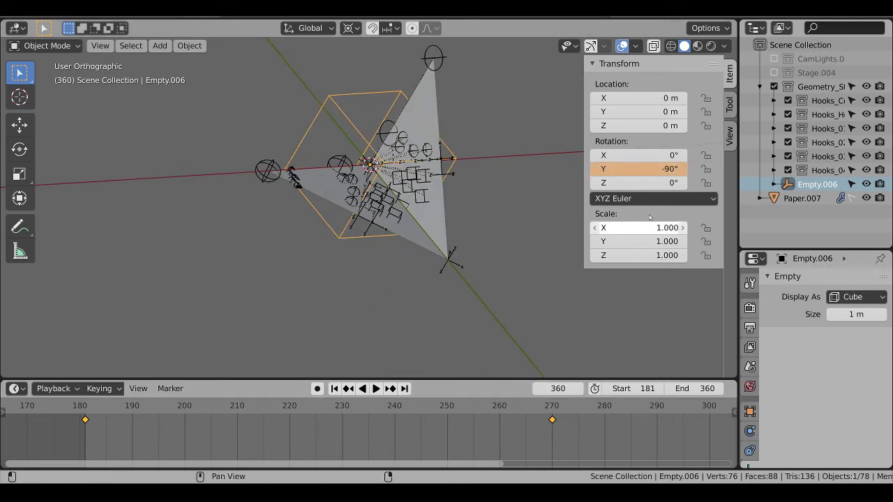
right_click(642, 171)
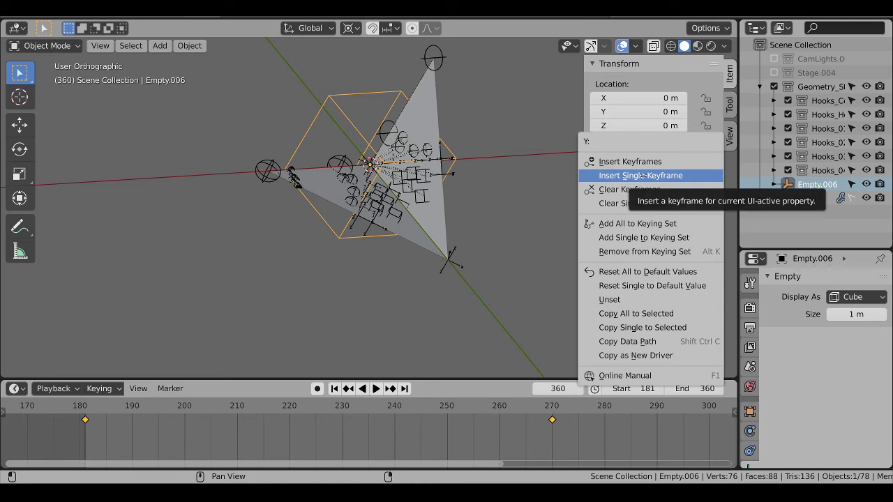
left_click(642, 175)
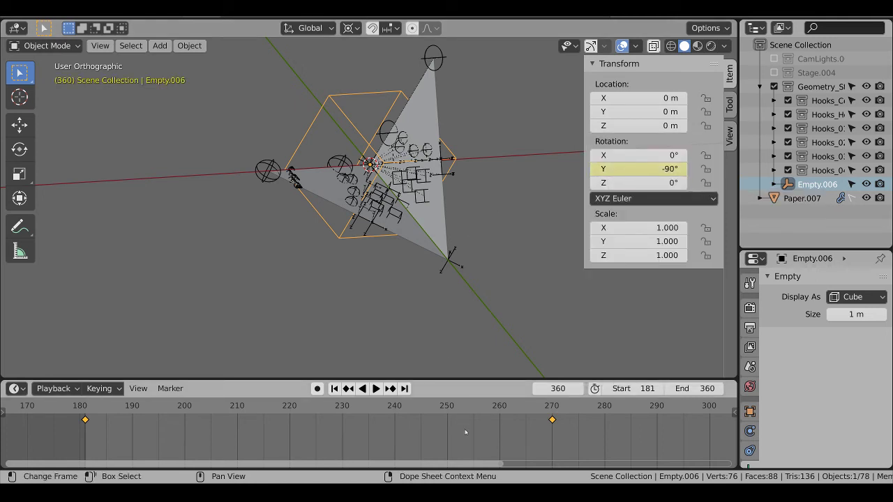
key("Home")
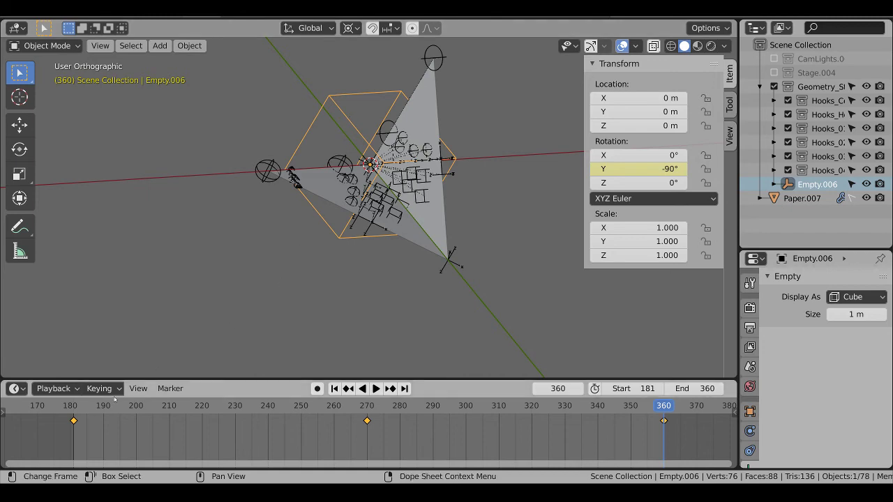
- Hide the Geometry collection's rigs and play the fold from frame 181 to 357 in camera view
key("shift+Left")
key("KP_0")
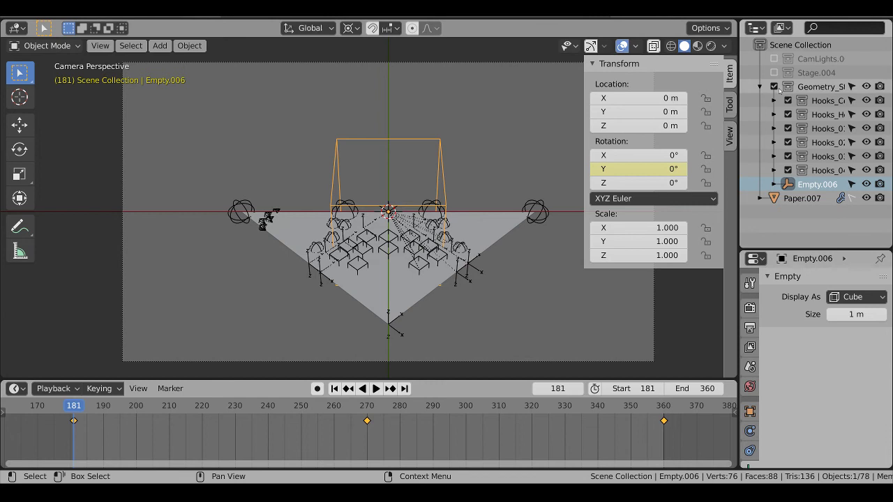
left_click(775, 86)
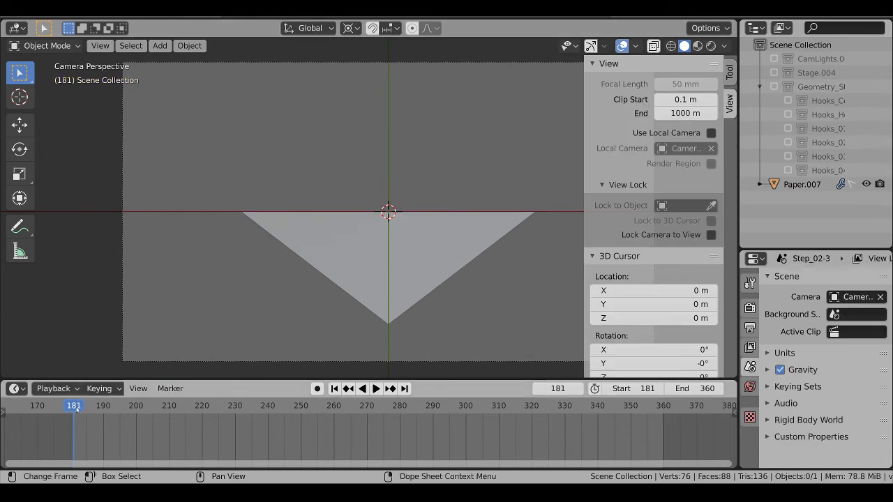
key("space")
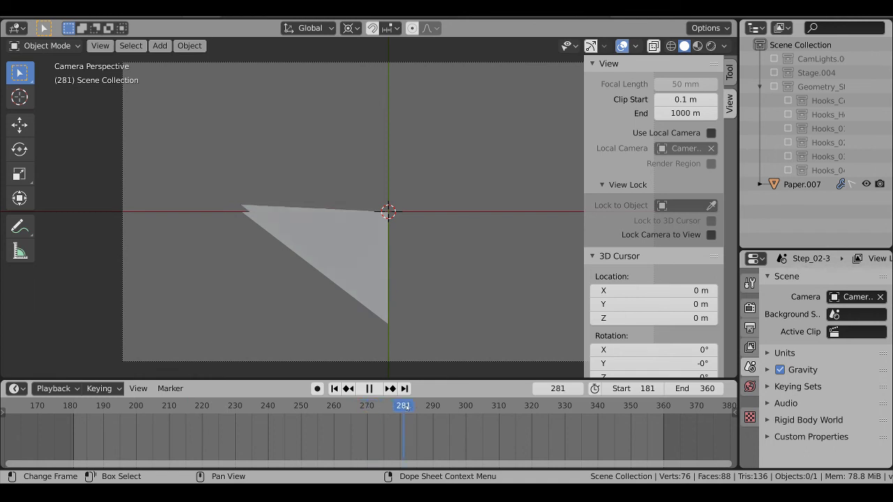
left_click_drag(406, 410, 654, 440)
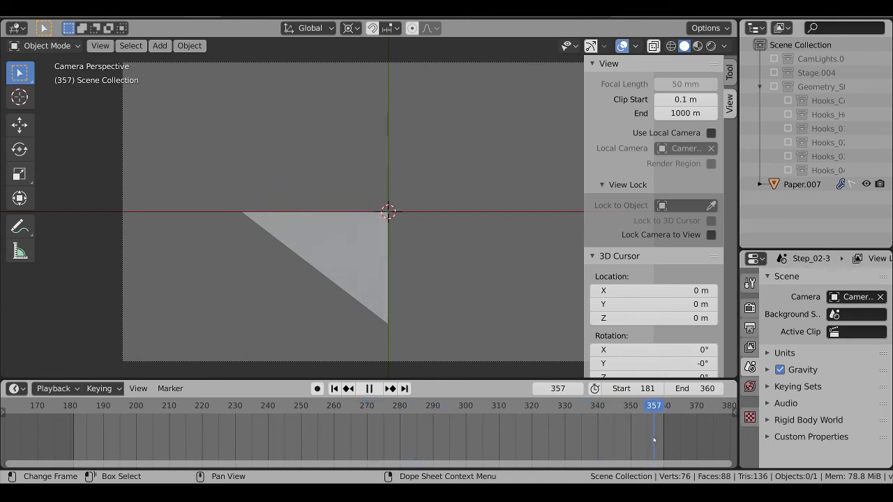
key("space")
- Orbit around the folded paper, then re-include the Geometry collection so the hook empties reappear
mouse_move(377, 255)
middle_mouse_down()
mouse_move(422, 254)
mouse_move(384, 241)
middle_mouse_up()
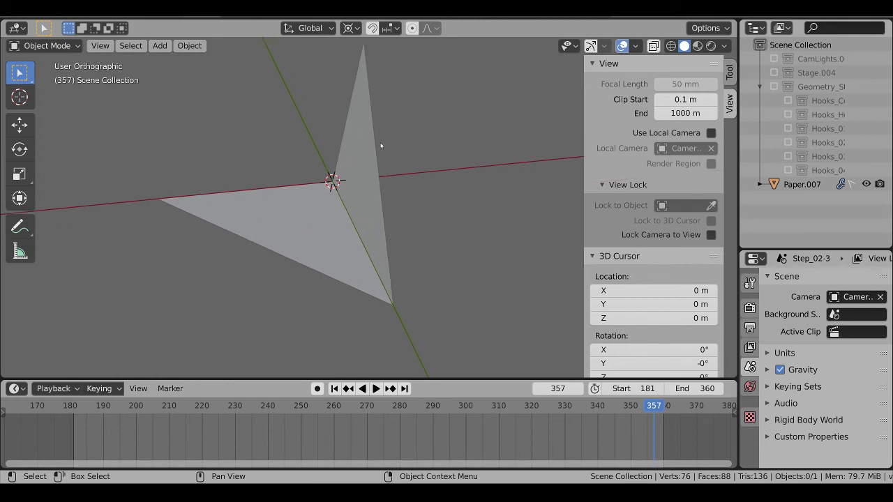
middle_click_drag(412, 114, 498, 262)
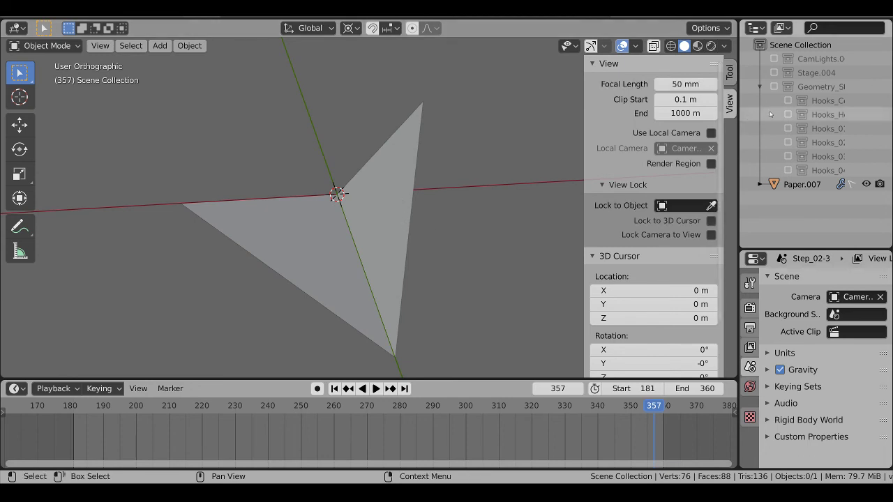
left_click(773, 87)
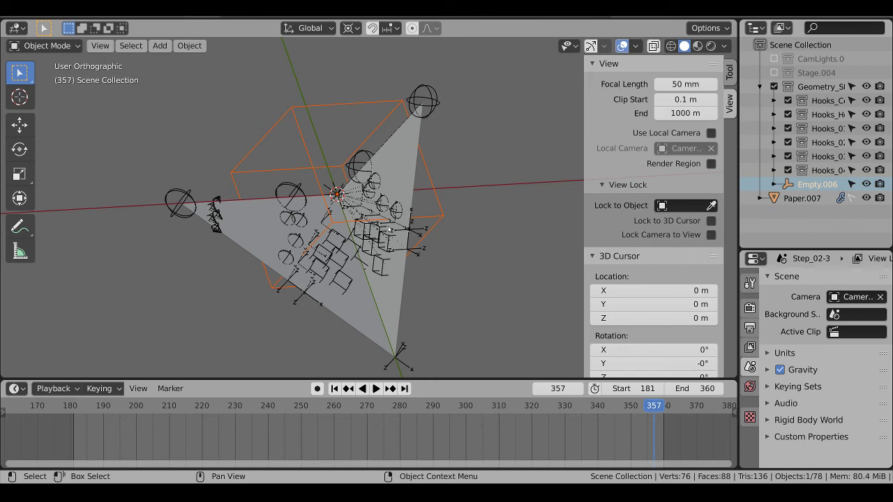
middle_click_drag(393, 260, 338, 200)
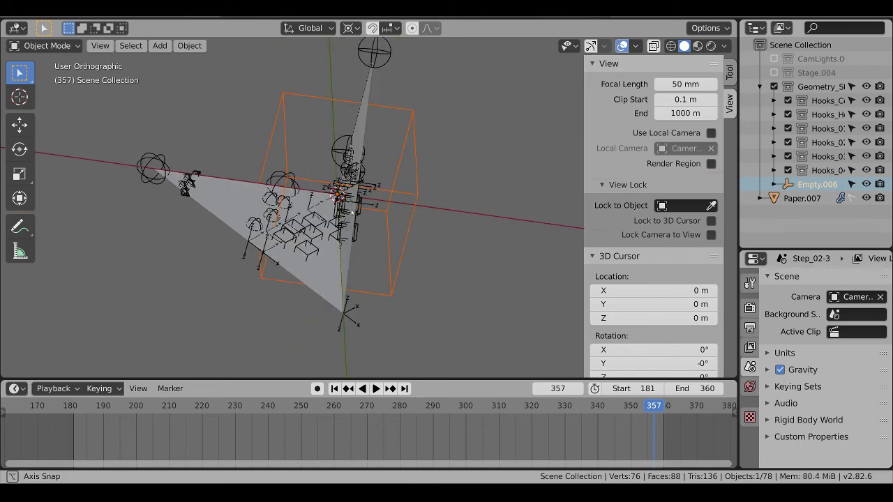
scroll(338, 197, "up", 4)
left_click(359, 205)
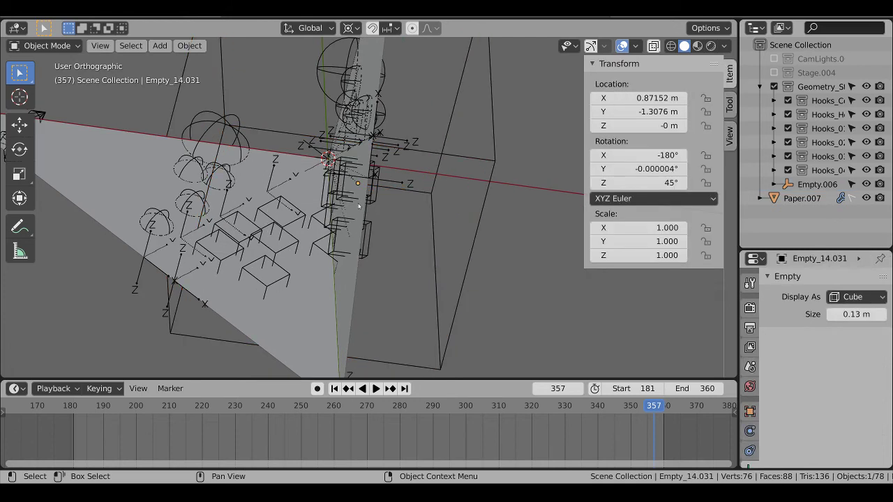
left_click(369, 230)
left_click(370, 239)
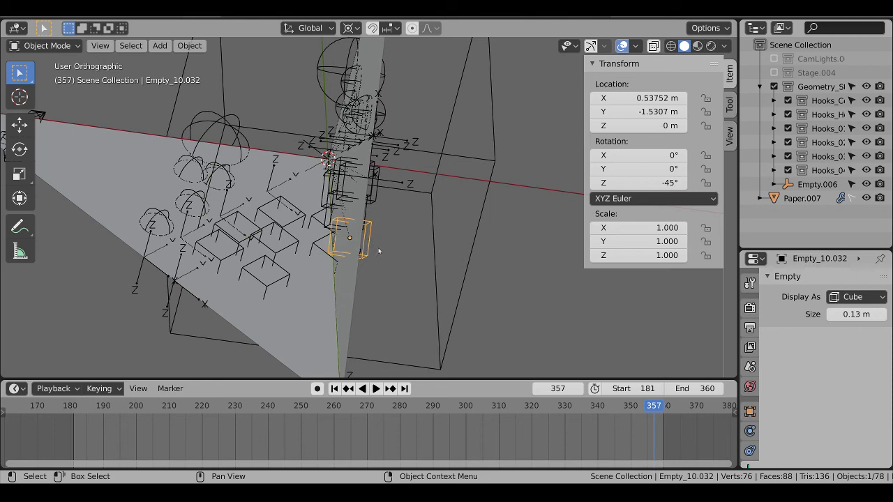
key("g")
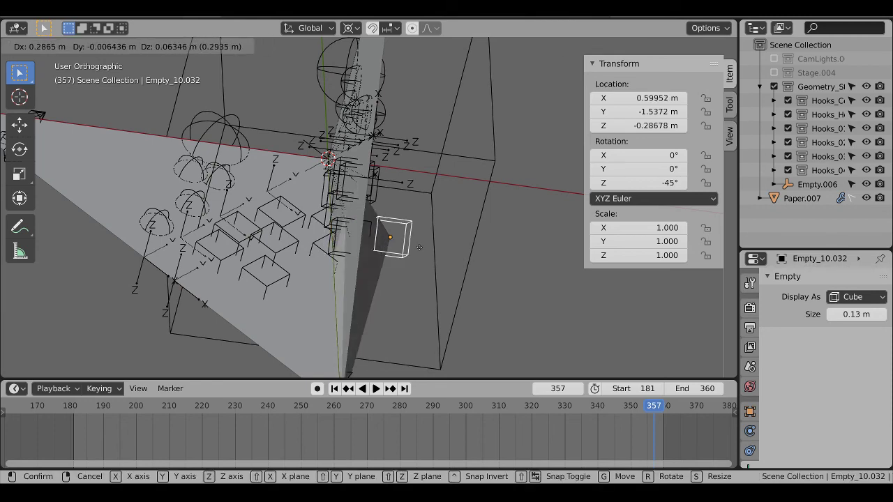
right_click(418, 251)
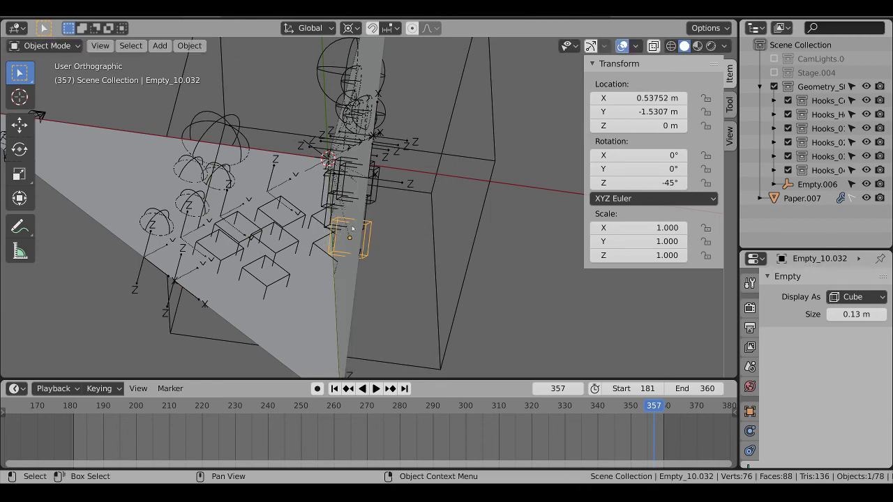
middle_click_drag(356, 236, 364, 194)
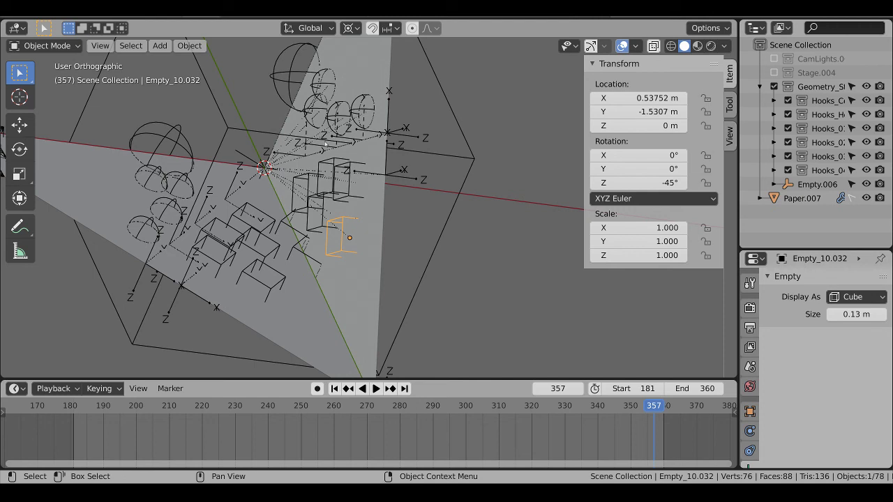
middle_click_drag(370, 149, 379, 203, "shift")
scroll(379, 205, "down", 2)
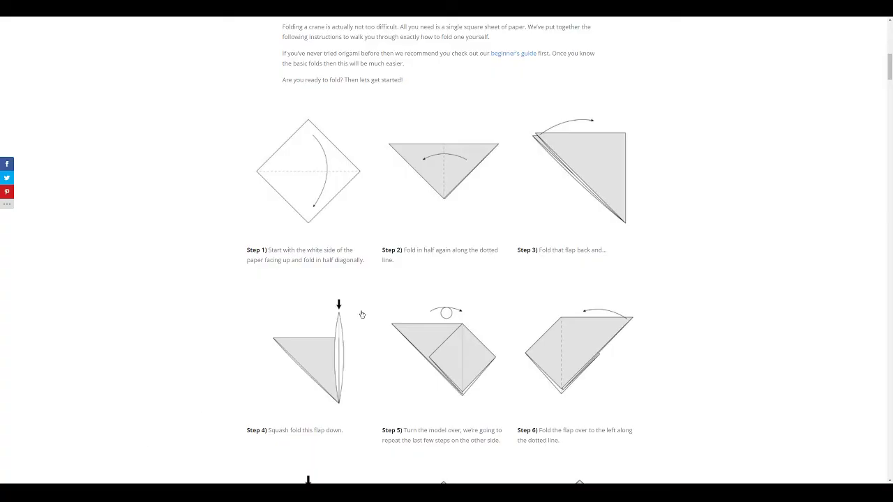
scroll(359, 317, "down", 1)
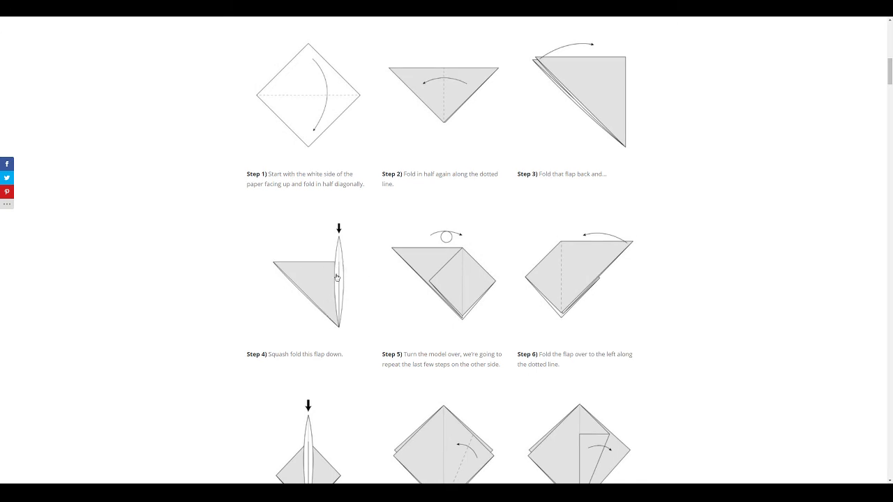
scroll(321, 296, "up", 5, "ctrl")
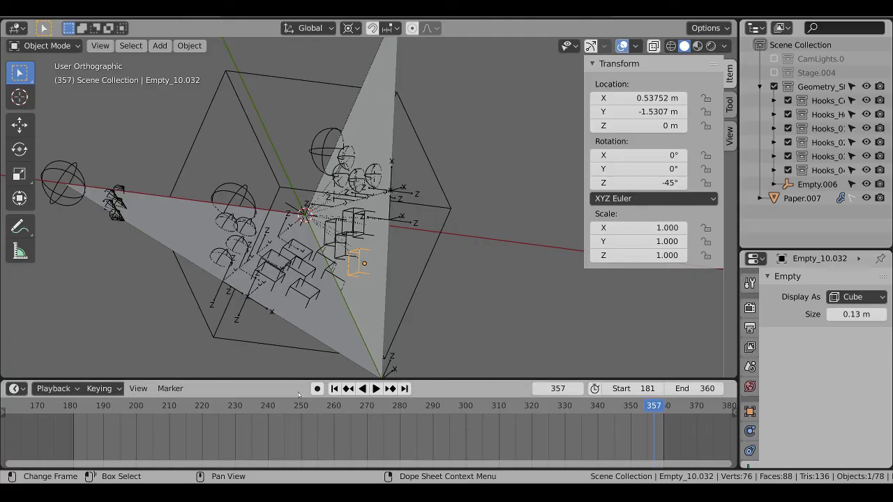
middle_click_drag(244, 230, 344, 251)
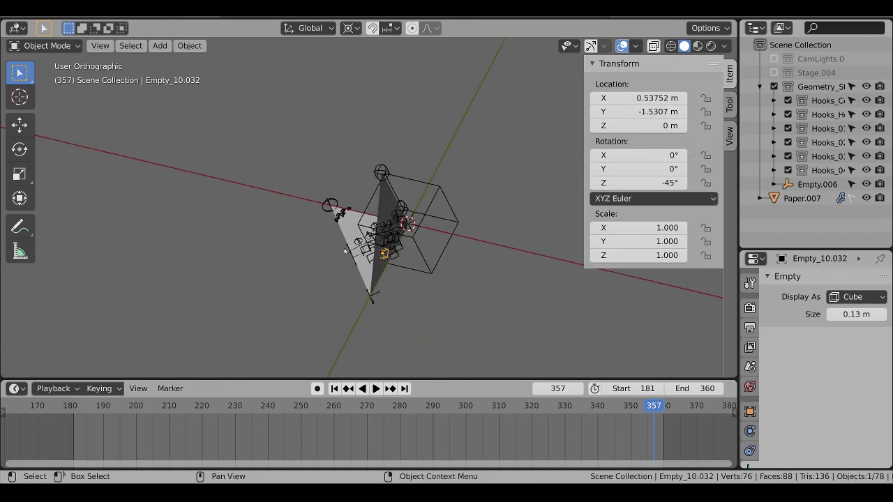